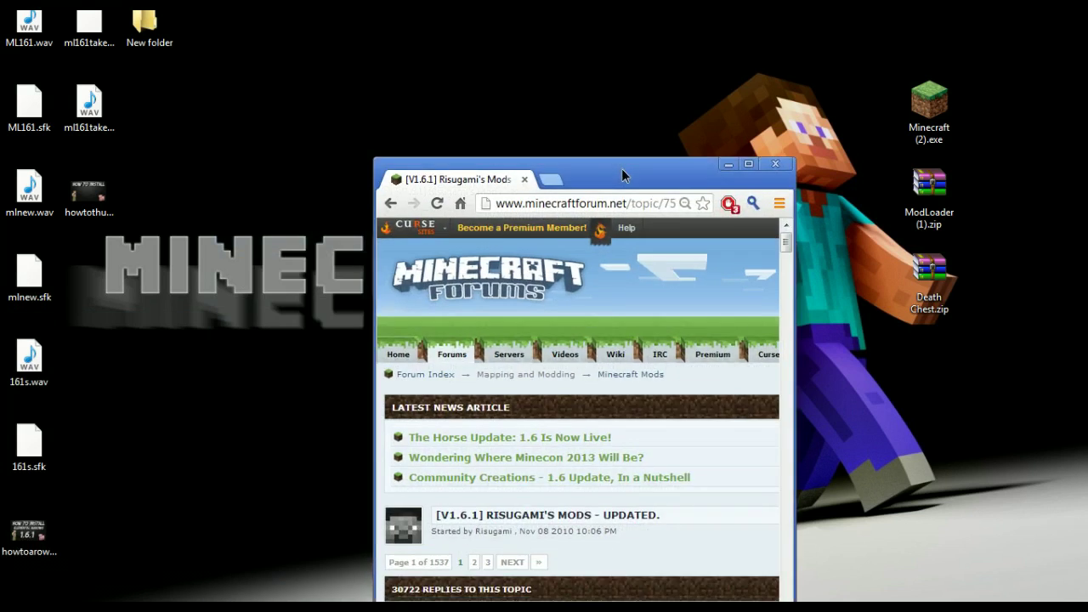
Step: Maximize the forum page window and scroll down through the post
{"action": "left_click_drag", "start_coordinate": [621, 168], "coordinate": [588, 119]}
{"action": "double_click", "coordinate": [588, 119]}
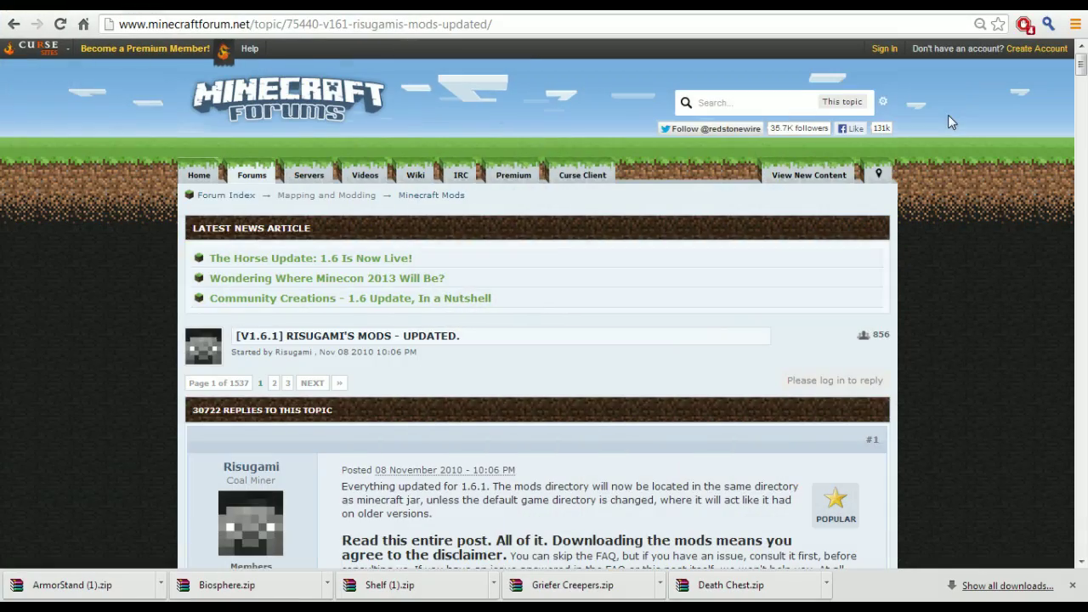
{"action": "scroll", "coordinate": [119, 378], "scroll_direction": "down", "scroll_amount": 15}
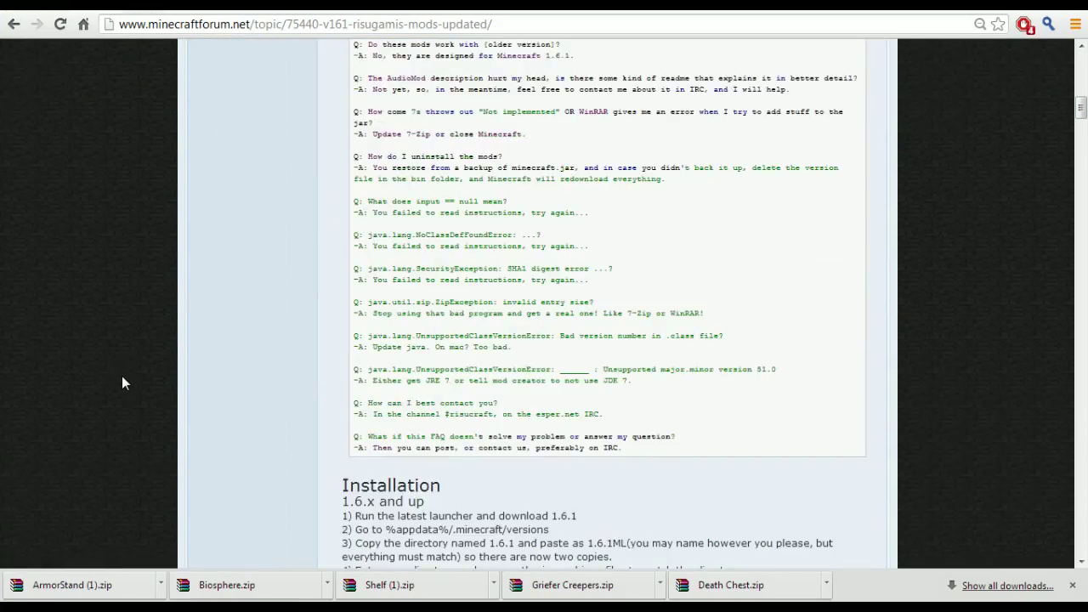
{"action": "scroll", "coordinate": [121, 376], "scroll_direction": "down", "scroll_amount": 15}
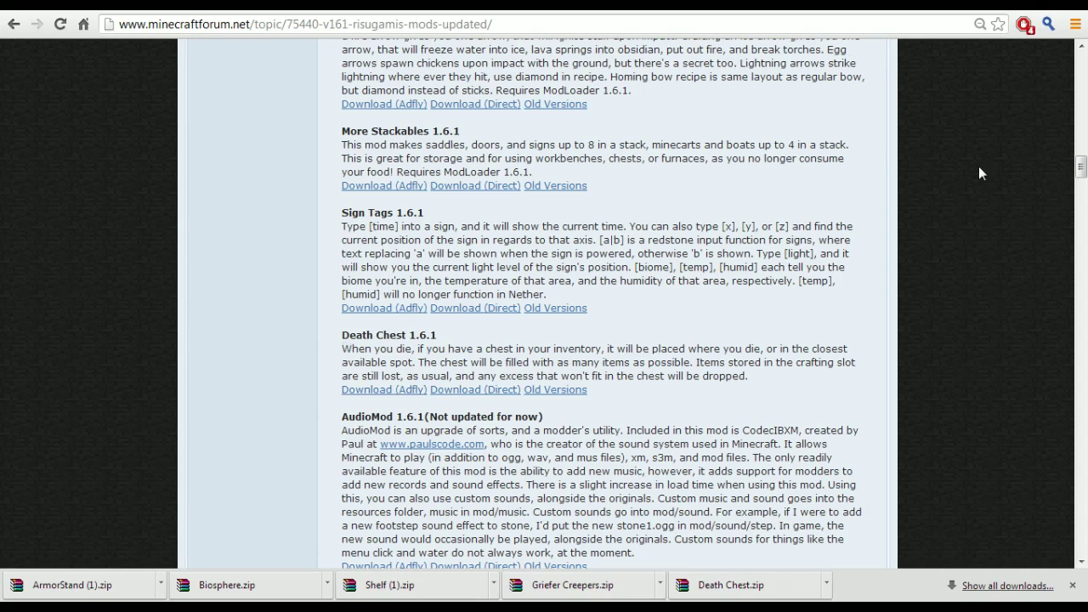
{"action": "scroll", "coordinate": [978, 166], "scroll_direction": "down", "scroll_amount": 2}
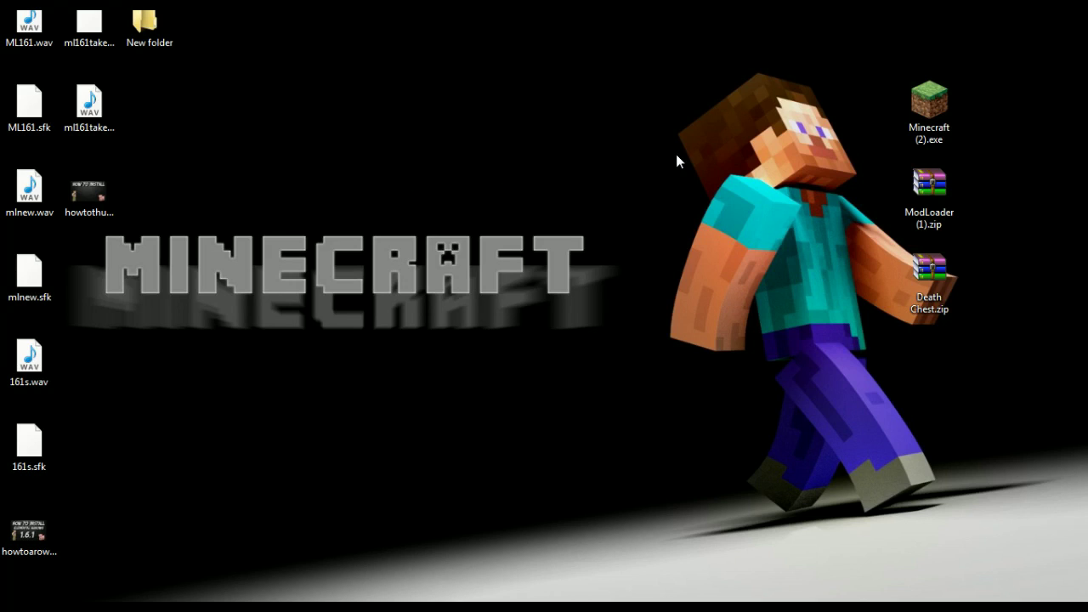
Step: Run Minecraft (2).exe and save a new 'Death' profile with snapshots enabled
{"action": "double_click", "coordinate": [927, 103]}
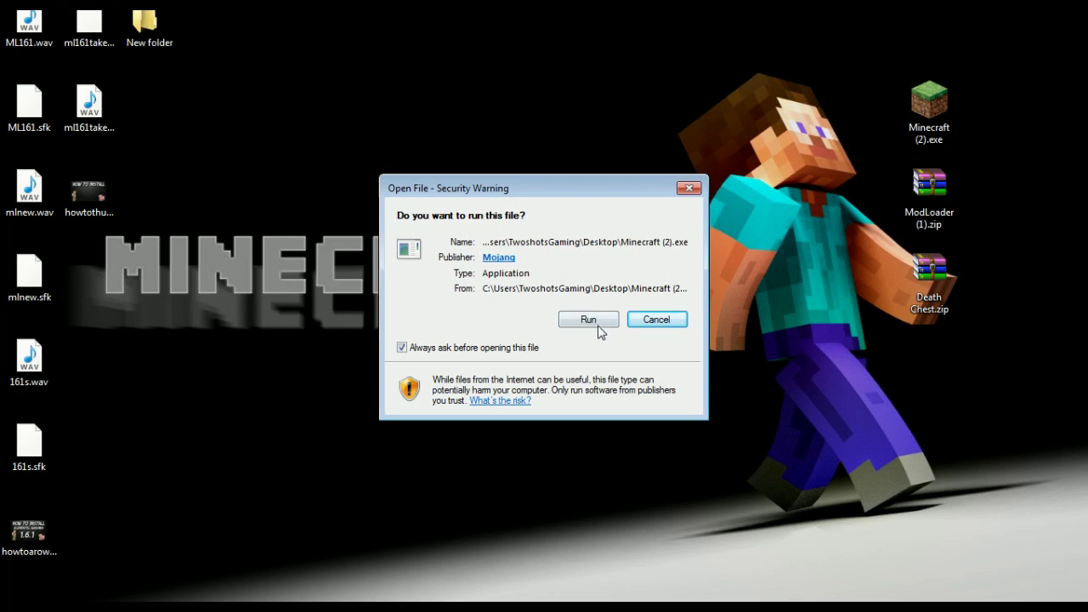
{"action": "left_click", "coordinate": [594, 320]}
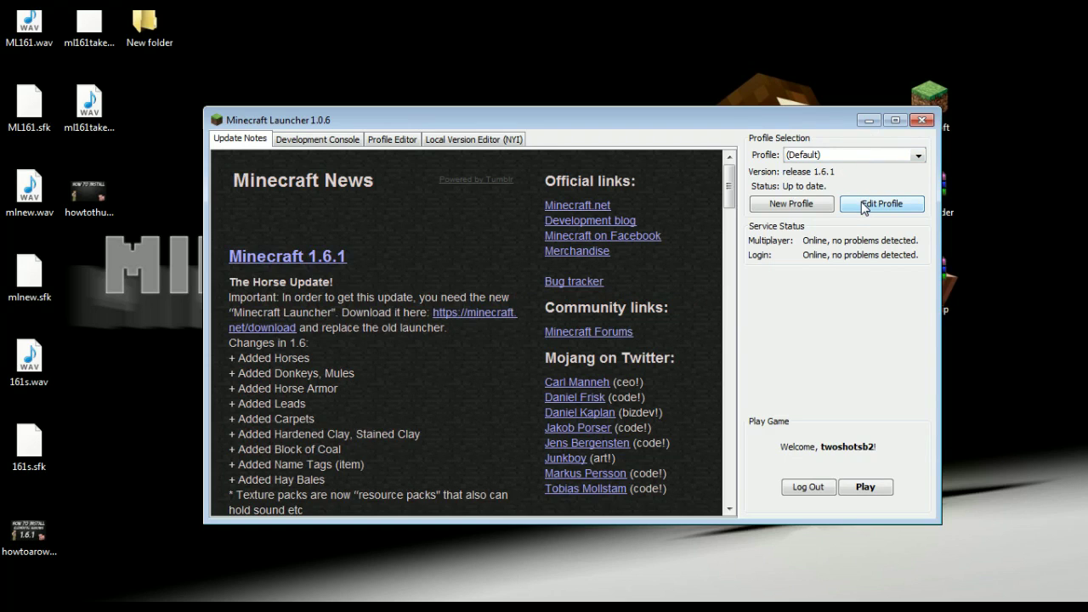
{"action": "left_click", "coordinate": [802, 206]}
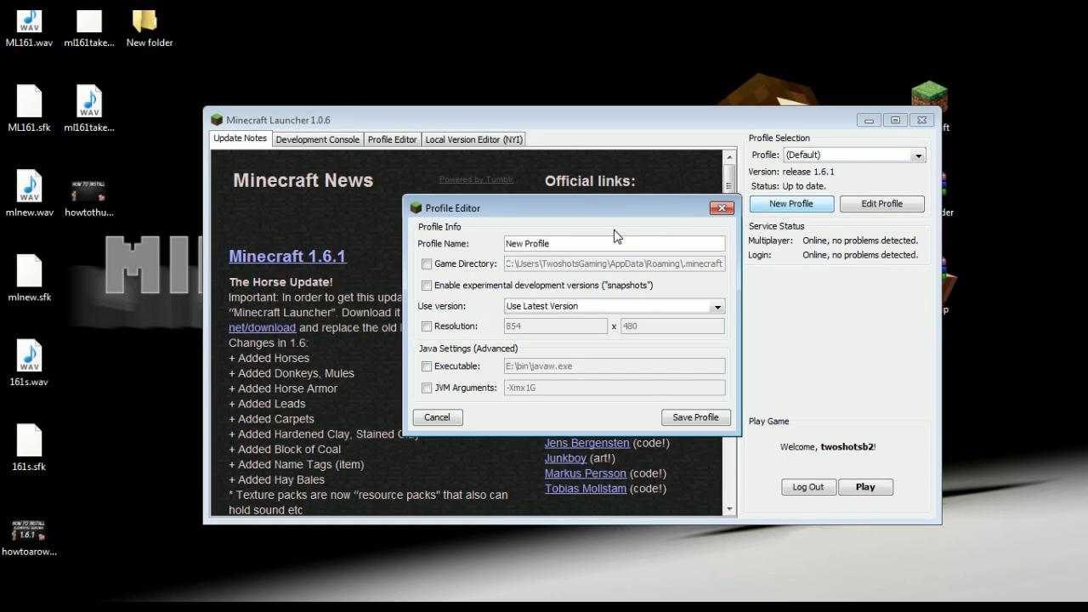
{"action": "key", "text": "BackSpace"}
{"action": "key", "text": "BackSpace"}
{"action": "key", "text": "BackSpace"}
{"action": "key", "text": "BackSpace"}
{"action": "key", "text": "BackSpace"}
{"action": "key", "text": "BackSpace"}
{"action": "key", "text": "BackSpace"}
{"action": "key", "text": "BackSpace"}
{"action": "key", "text": "BackSpace"}
{"action": "key", "text": "BackSpace"}
{"action": "key", "text": "BackSpace"}
{"action": "type", "text": "Death"}
{"action": "left_click", "coordinate": [428, 286]}
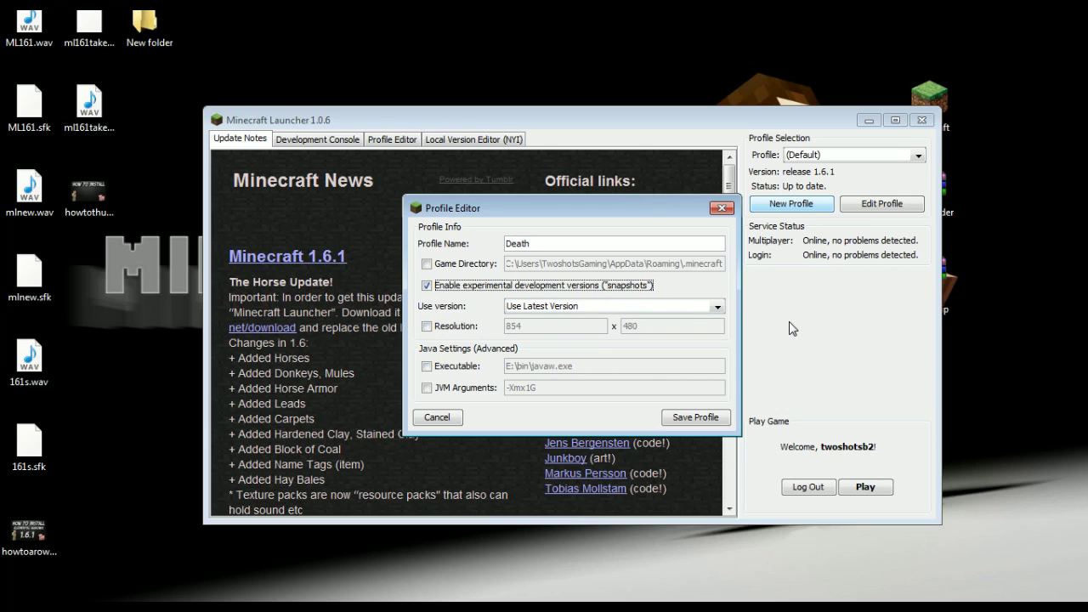
{"action": "left_click", "coordinate": [706, 421]}
{"action": "left_click_drag", "start_coordinate": [778, 120], "coordinate": [695, 66]}
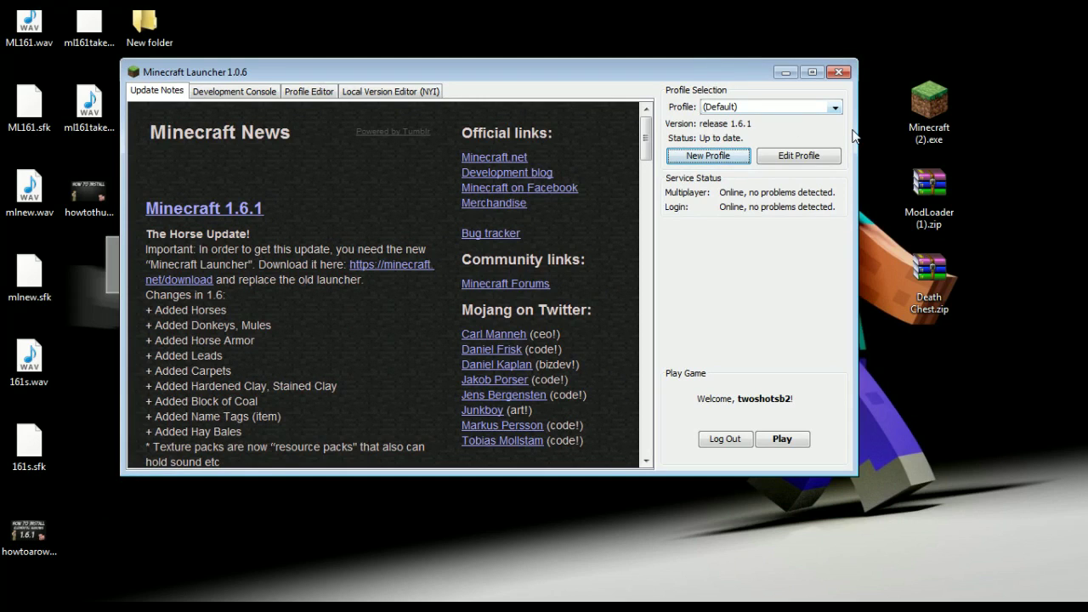
Step: Select the Death profile in the launcher's Profile dropdown
{"action": "left_click", "coordinate": [727, 107]}
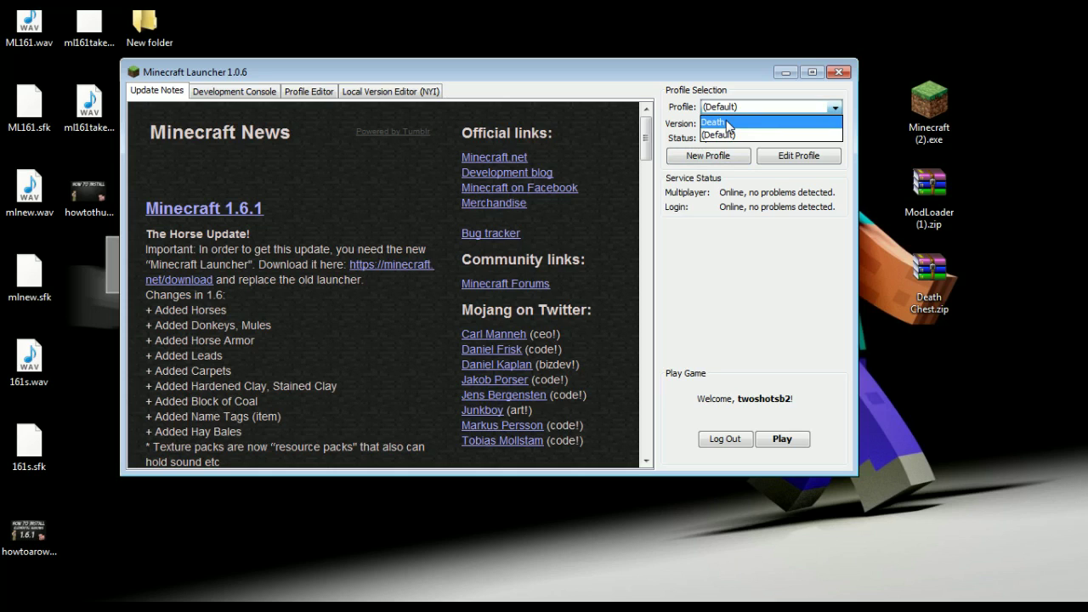
{"action": "left_click", "coordinate": [835, 109]}
{"action": "left_click", "coordinate": [741, 109]}
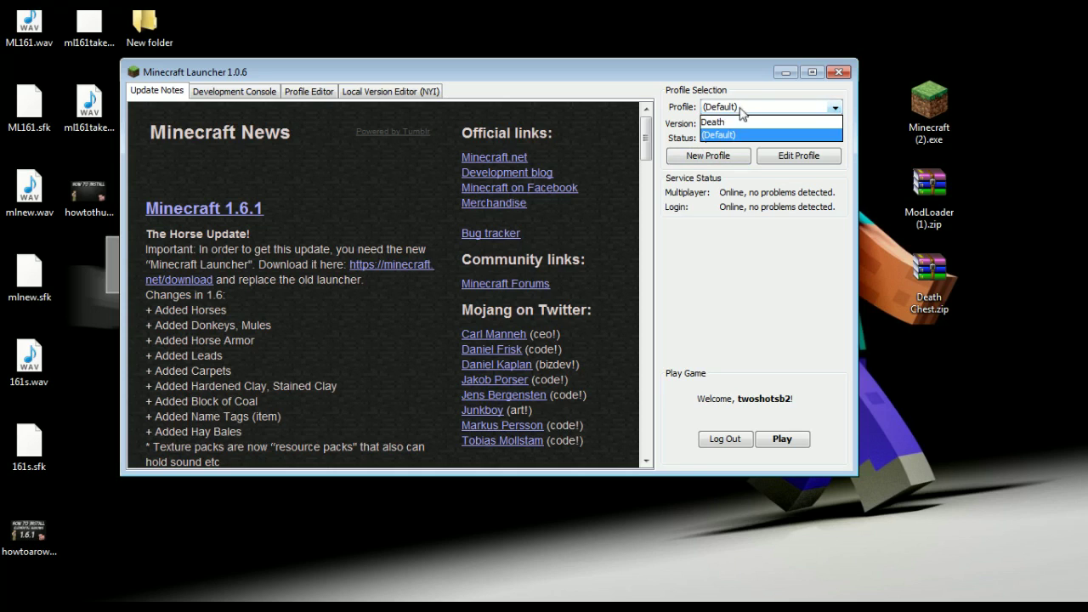
{"action": "left_click", "coordinate": [739, 122]}
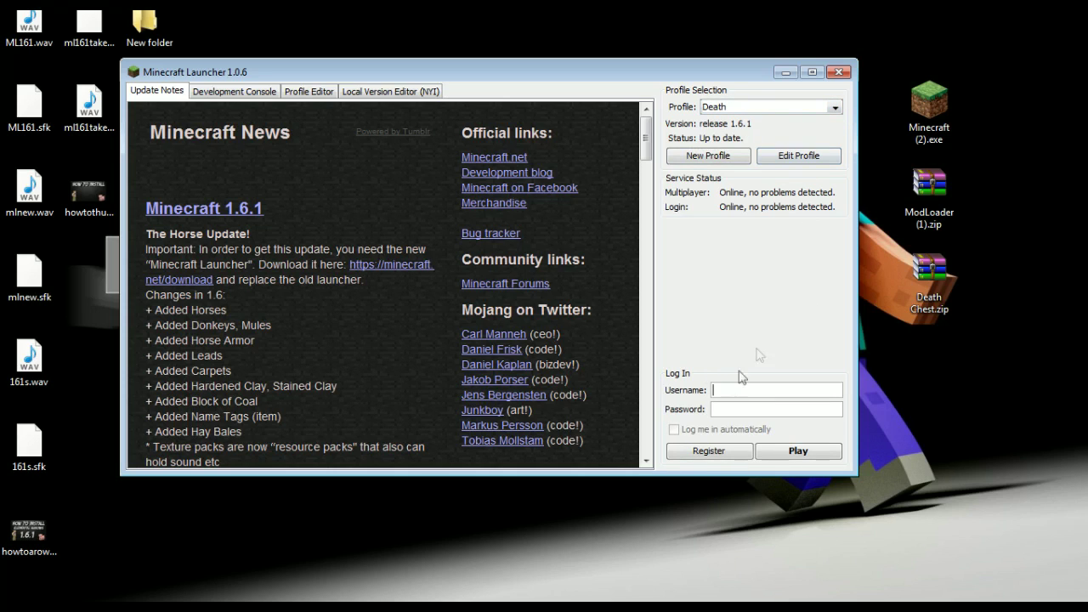
Step: Sign in with the account username and password, play once, quit, and close the launcher
{"action": "type", "text": "twoshotsb2"}
{"action": "key", "text": "Tab"}
{"action": "type", "text": "******"}
{"action": "left_click", "coordinate": [783, 451]}
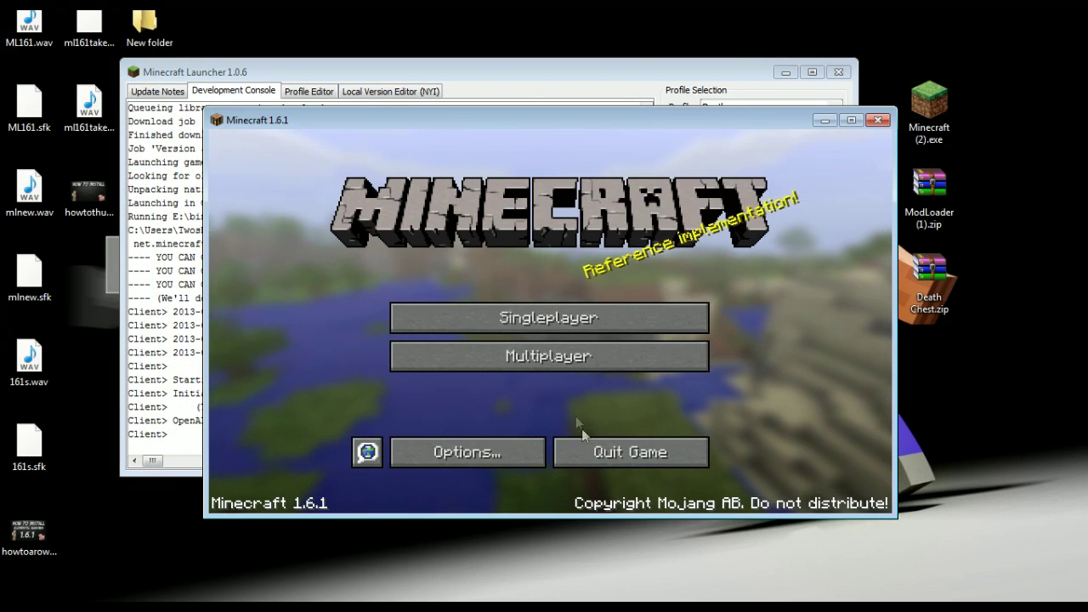
{"action": "left_click", "coordinate": [628, 452]}
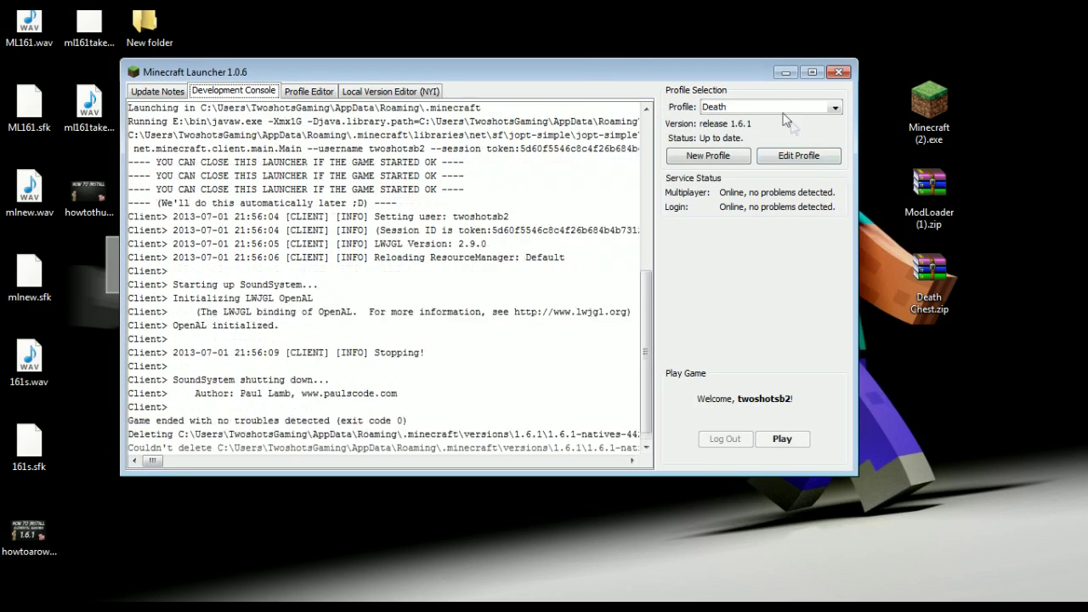
{"action": "left_click", "coordinate": [836, 73]}
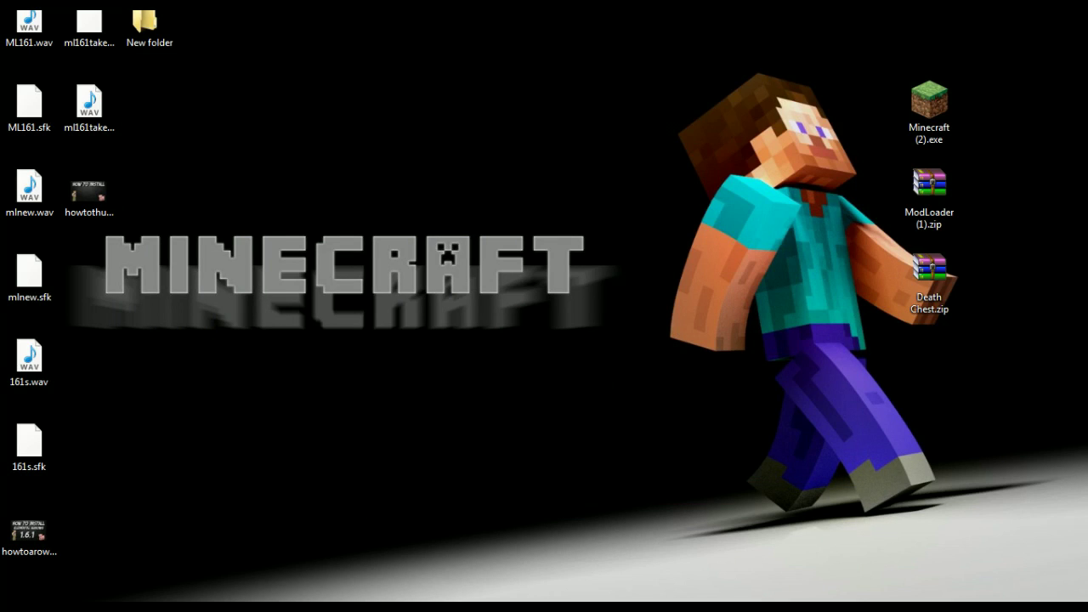
Step: Open the .minecraft\versions folder through a %appdata% search
{"action": "left_click", "coordinate": [23, 593]}
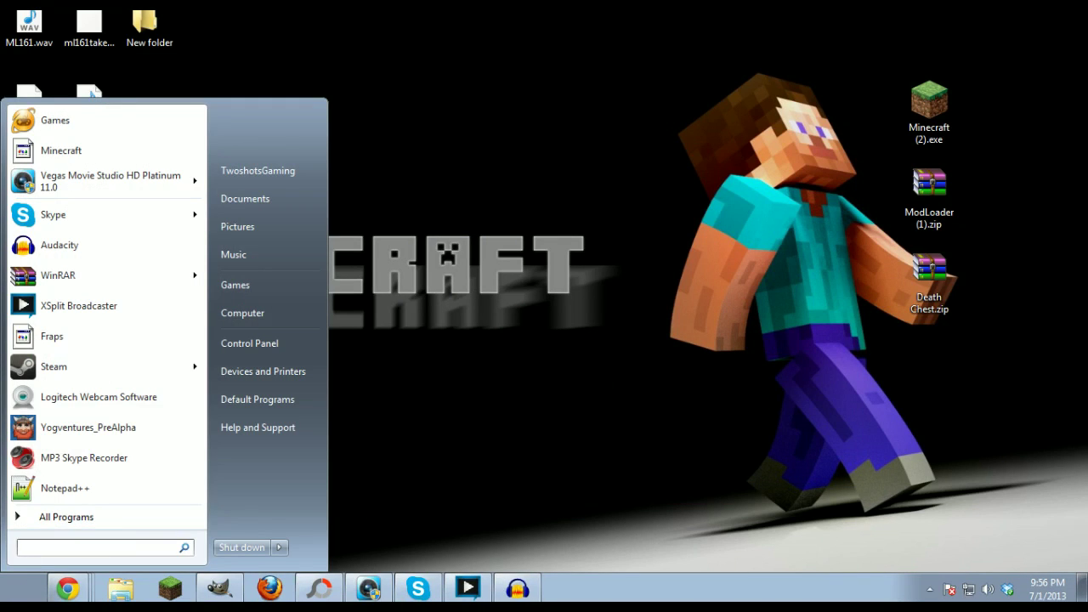
{"action": "type", "text": "%ap"}
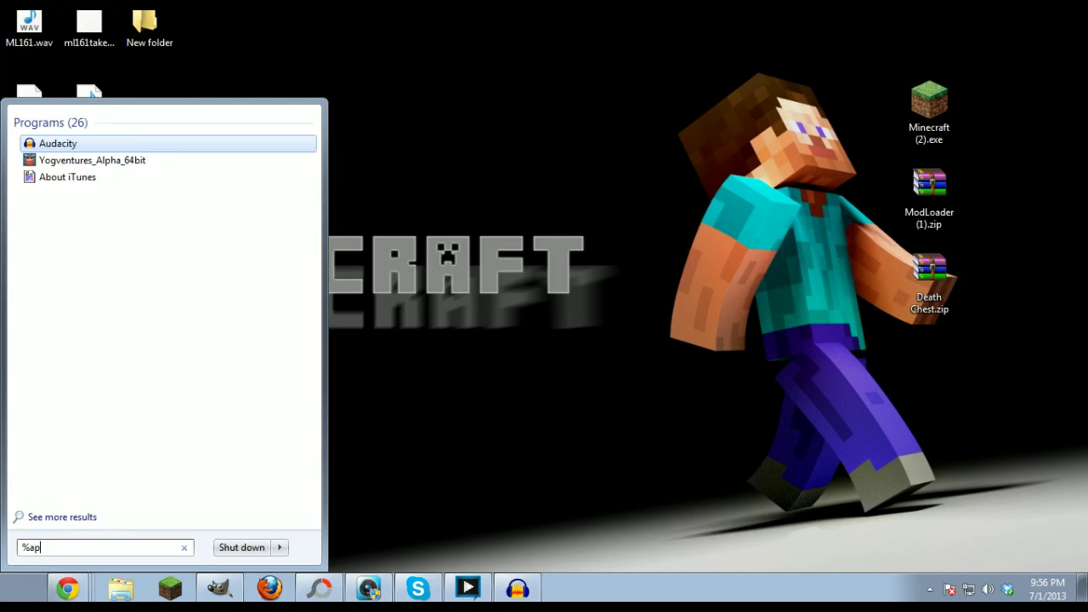
{"action": "type", "text": "pdata%"}
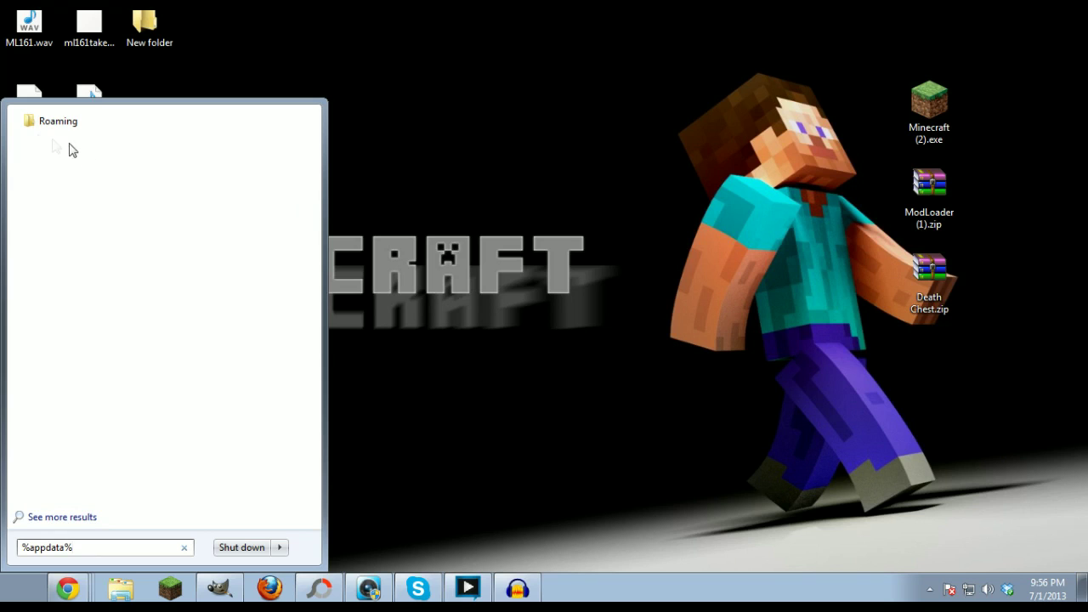
{"action": "left_click", "coordinate": [52, 124]}
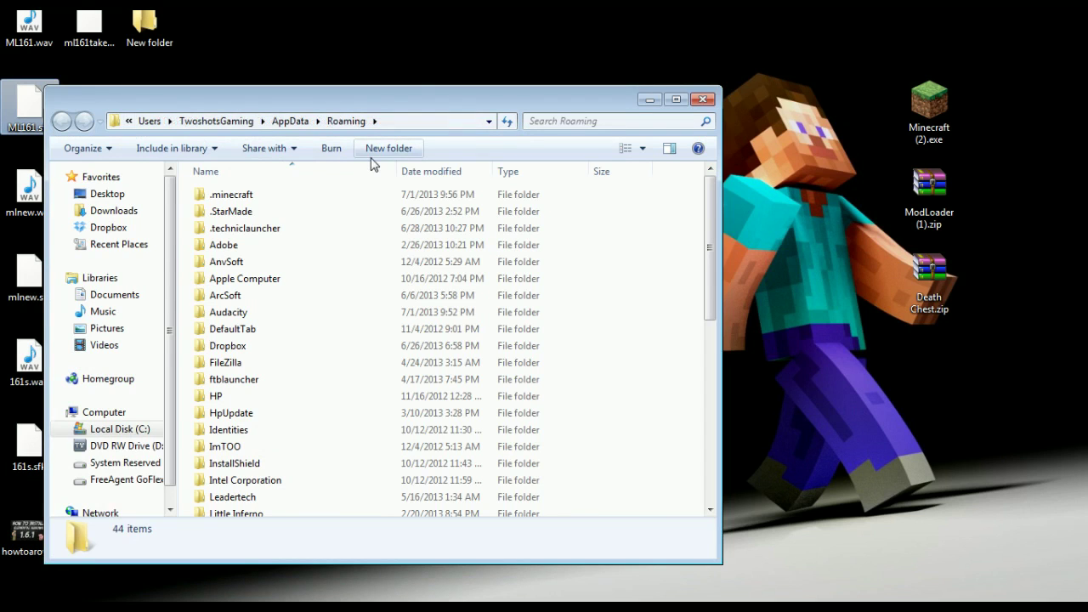
{"action": "double_click", "coordinate": [238, 199]}
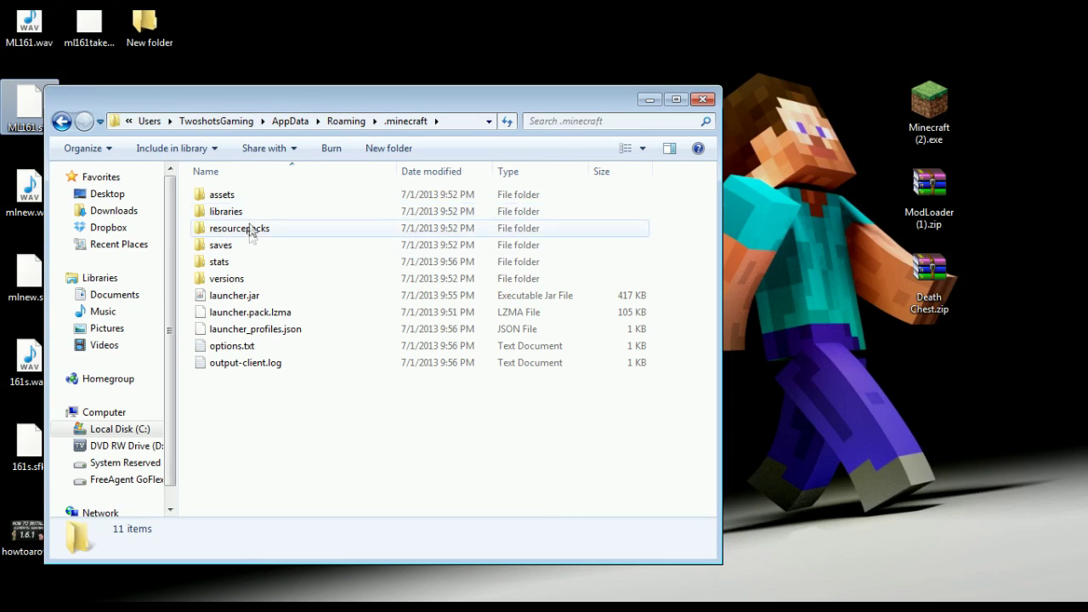
{"action": "double_click", "coordinate": [241, 282]}
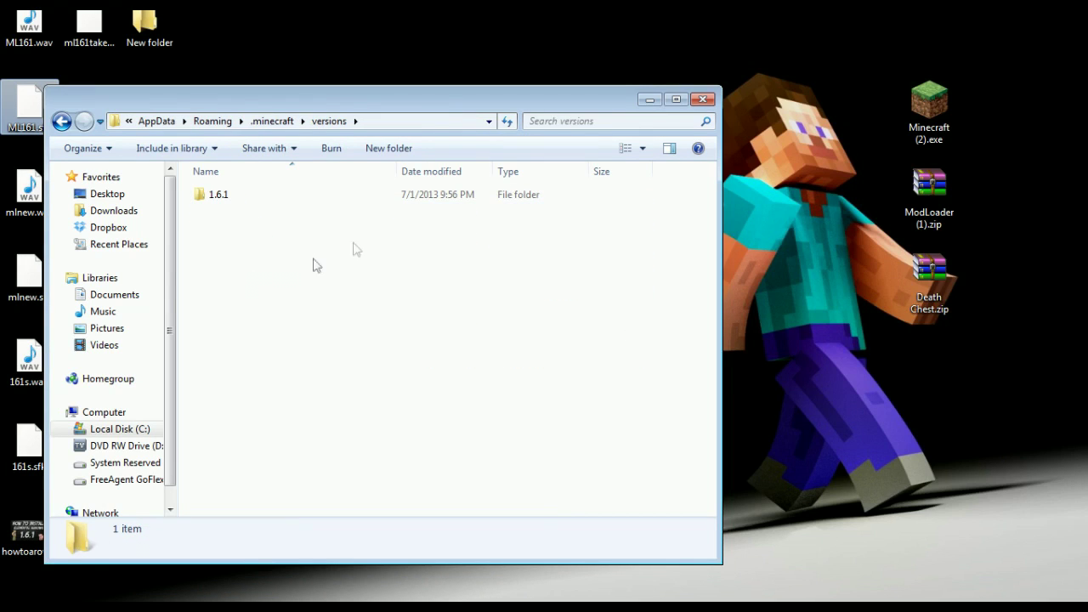
Step: Create a new folder named 1.6.1d inside versions, then open the 1.6.1 folder
{"action": "right_click", "coordinate": [207, 260]}
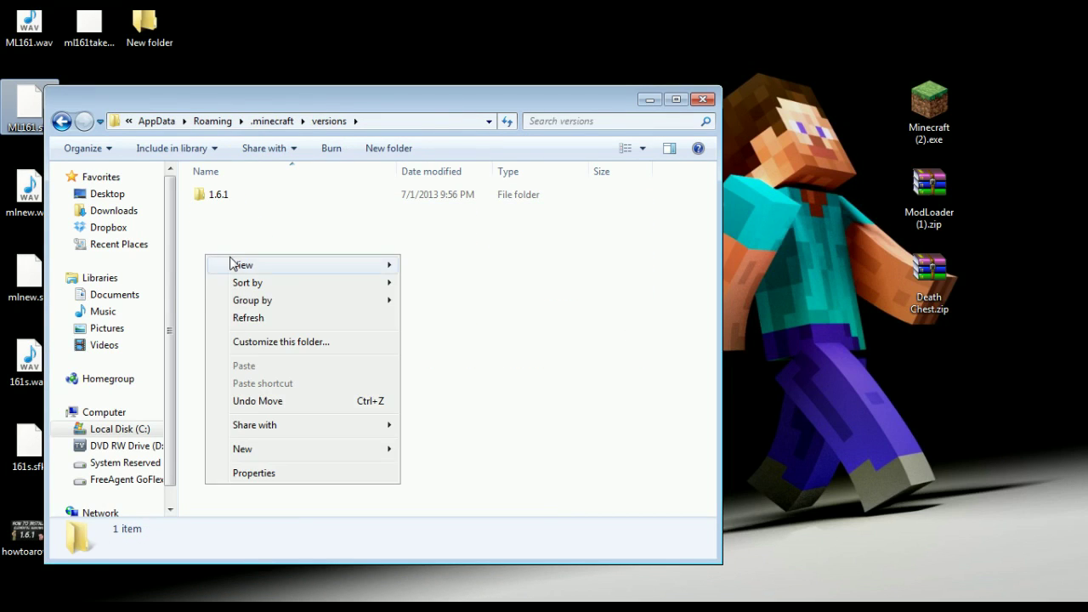
{"action": "mouse_move", "coordinate": [282, 451]}
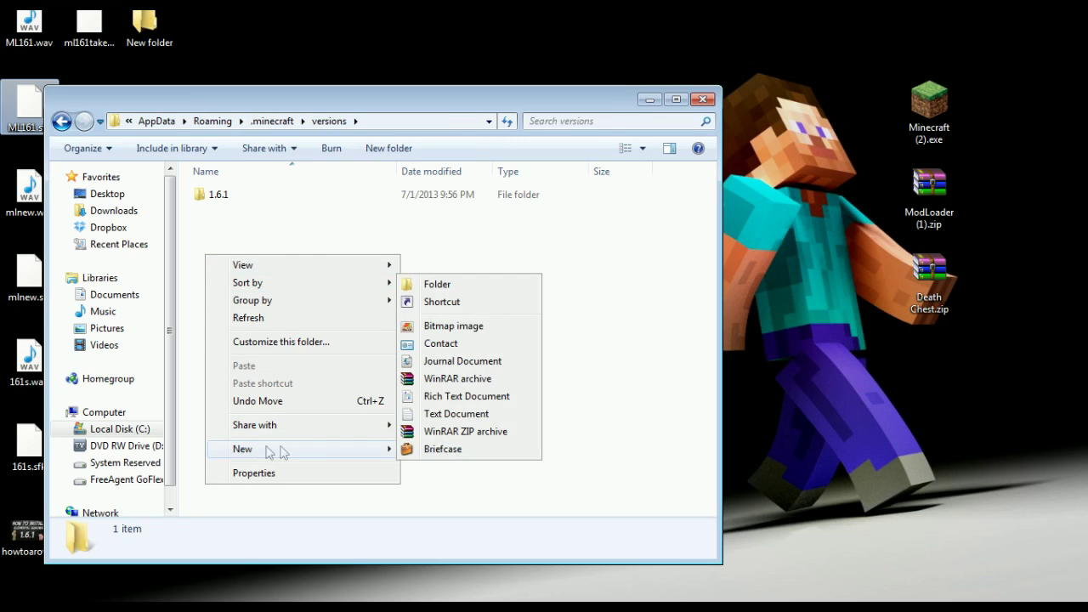
{"action": "left_click", "coordinate": [444, 285]}
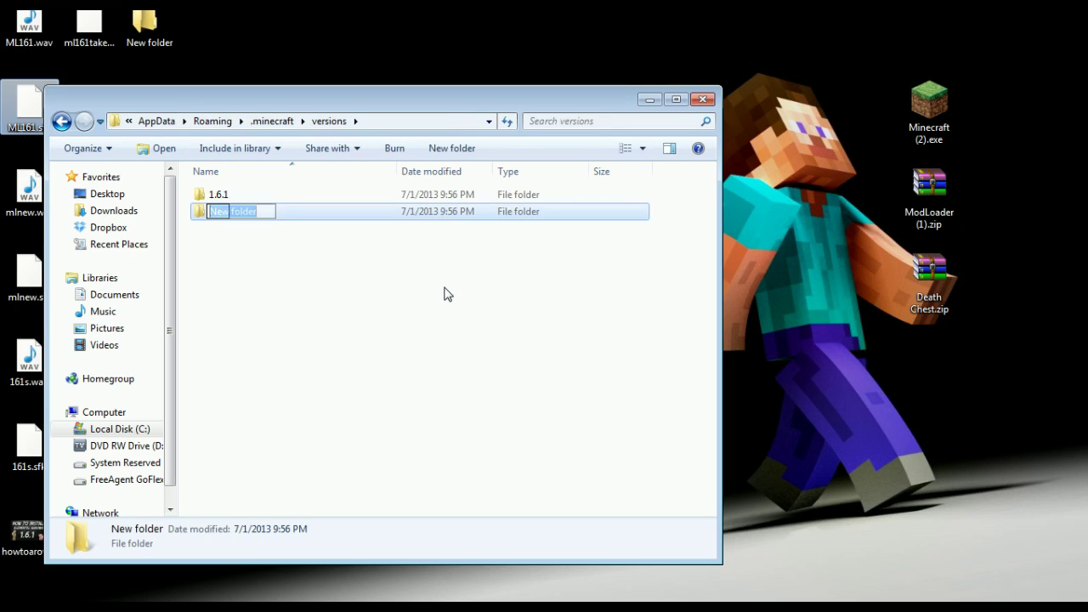
{"action": "type", "text": "1.6.1d"}
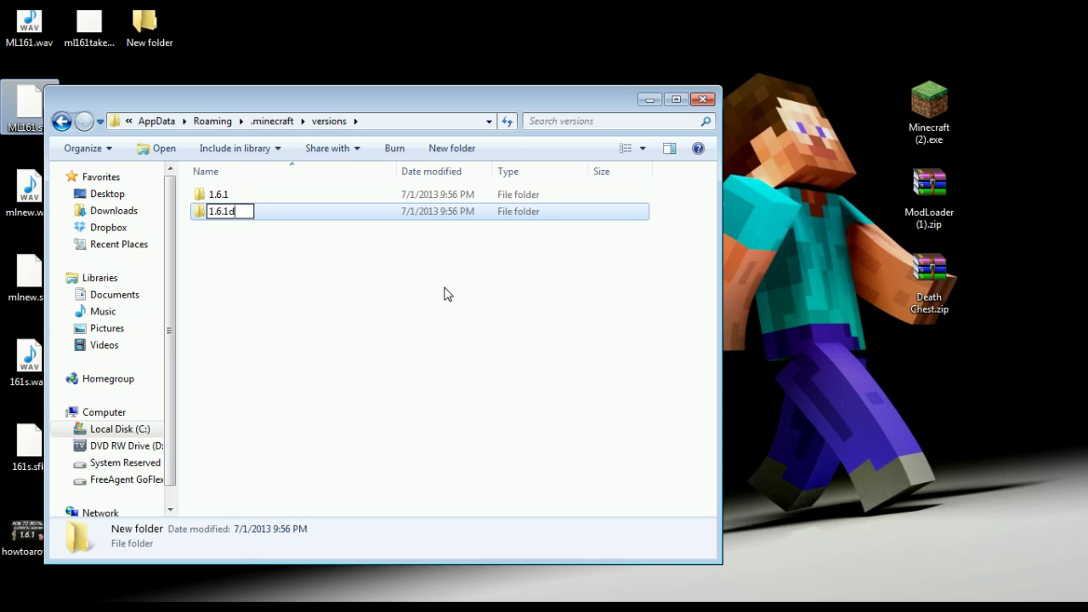
{"action": "left_click", "coordinate": [304, 288]}
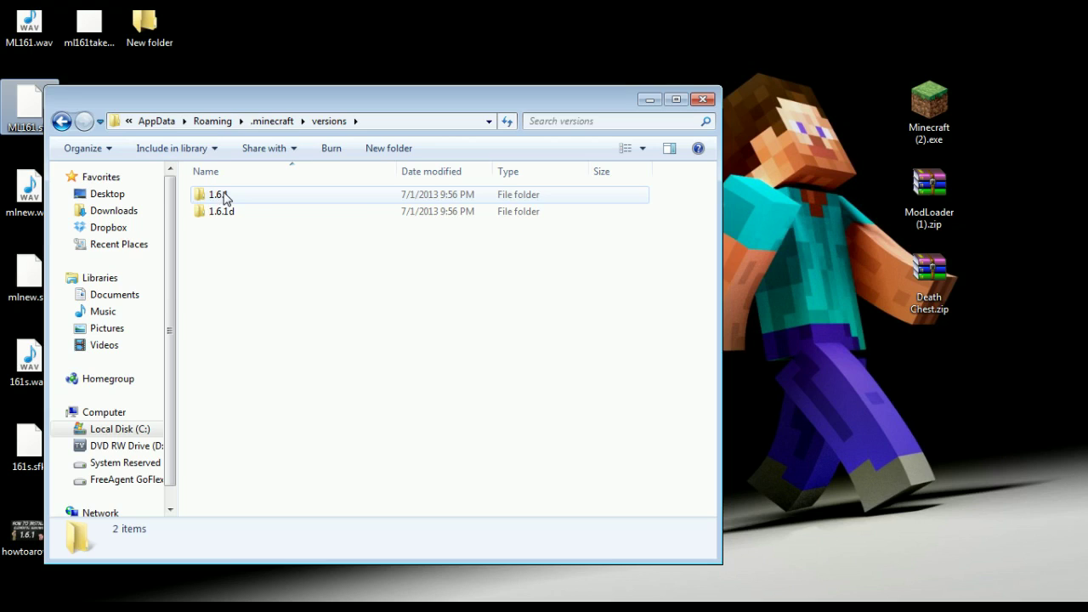
{"action": "double_click", "coordinate": [224, 197]}
Step: Copy 1.6.1.jar and 1.6.1.json from the 1.6.1 folder into the 1.6.1d folder
{"action": "left_click_drag", "start_coordinate": [204, 242], "coordinate": [248, 196]}
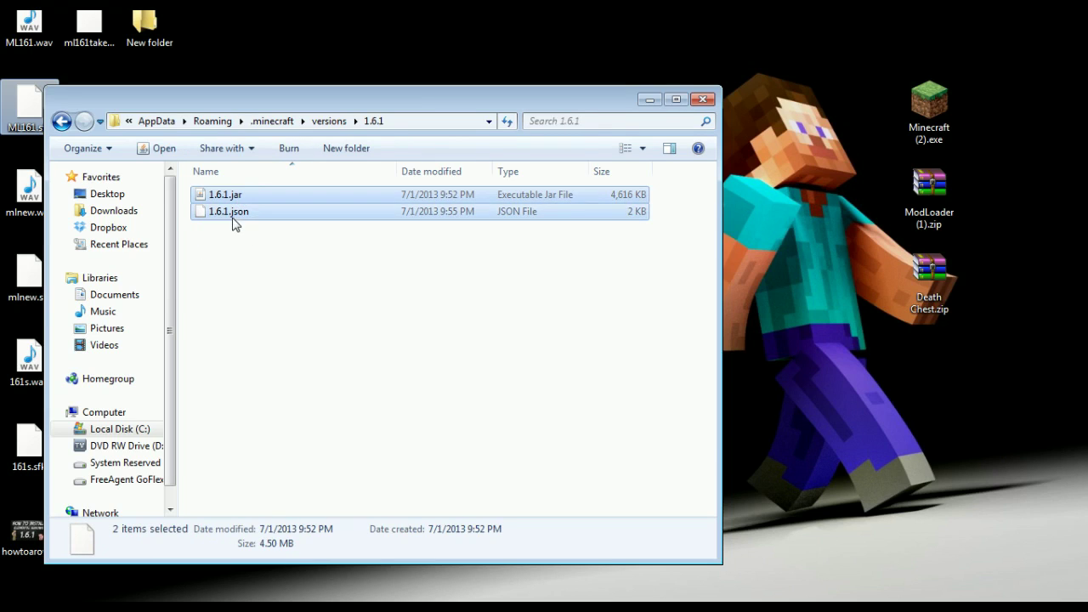
{"action": "right_click", "coordinate": [252, 201]}
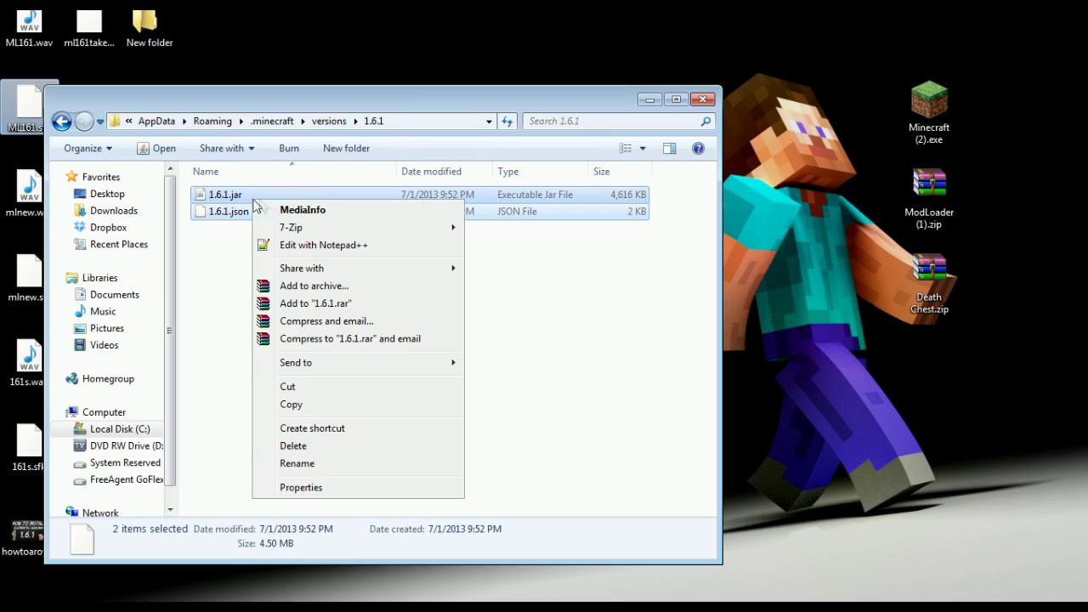
{"action": "left_click", "coordinate": [329, 404]}
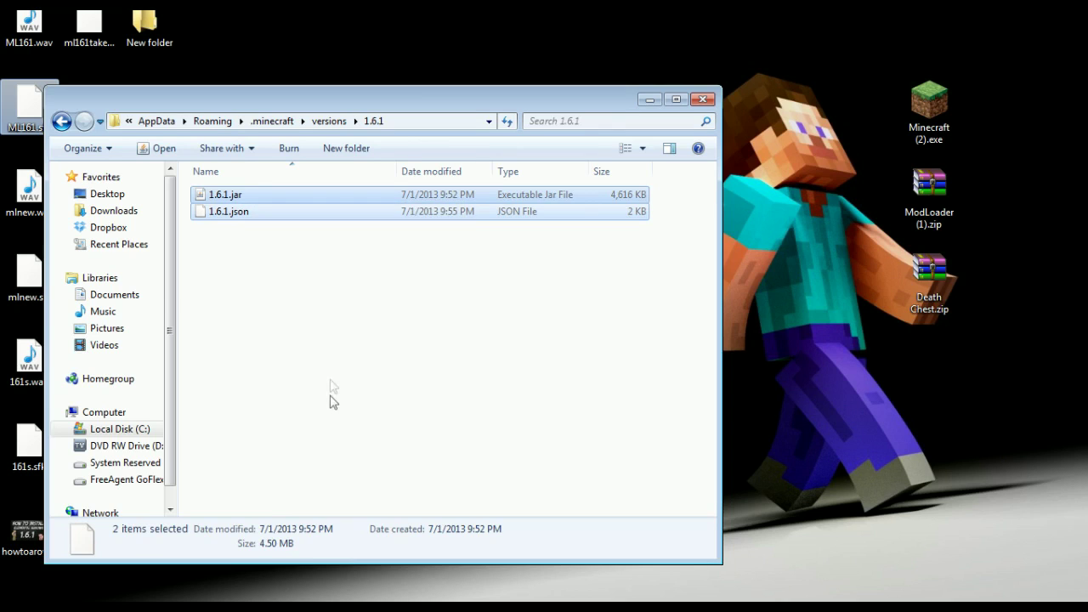
{"action": "left_click", "coordinate": [62, 122]}
{"action": "double_click", "coordinate": [228, 211]}
{"action": "right_click", "coordinate": [250, 221]}
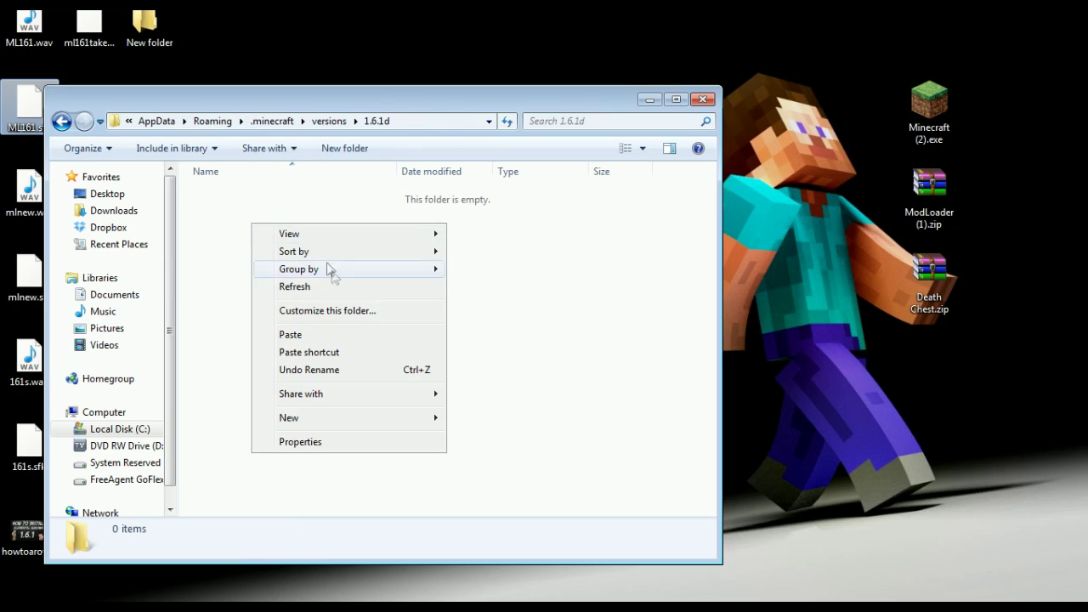
{"action": "left_click", "coordinate": [336, 331]}
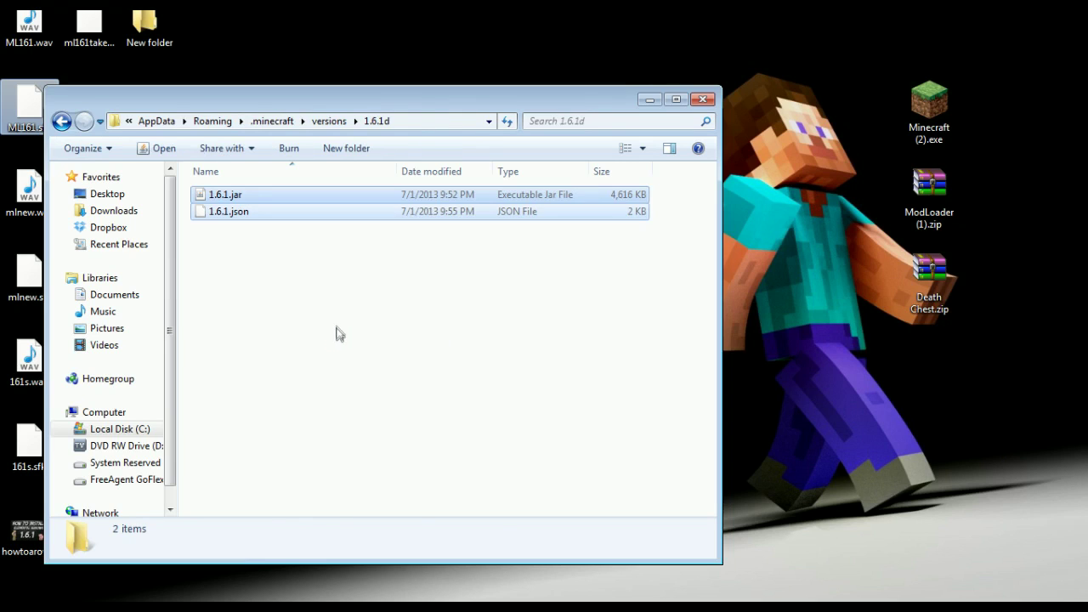
Step: Rename the pasted files to 1.6.1d.json and 1.6.1d.jar
{"action": "left_click", "coordinate": [227, 215]}
{"action": "left_click", "coordinate": [229, 213]}
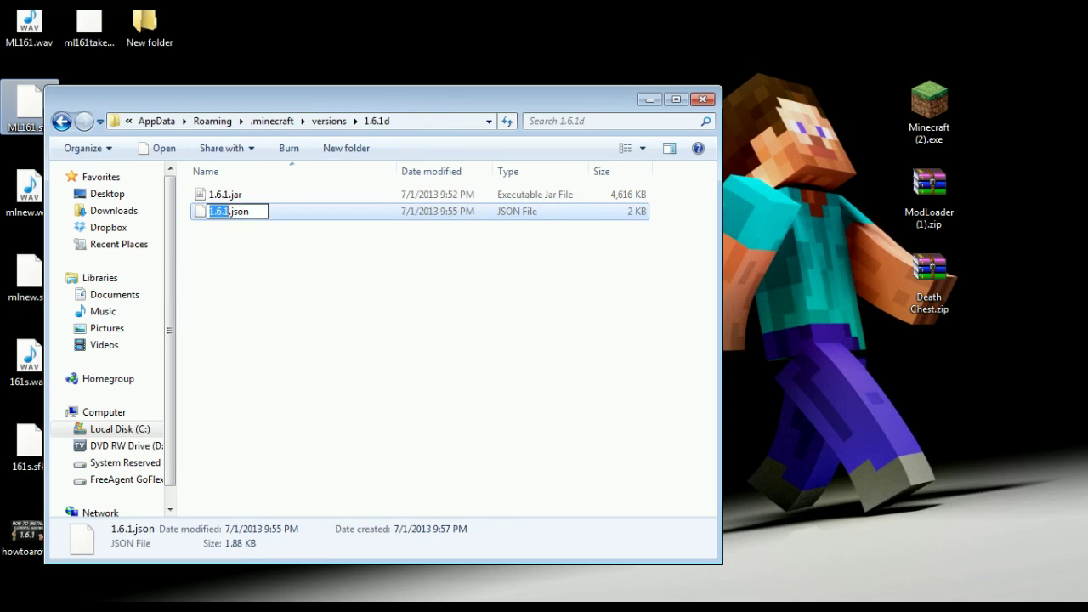
{"action": "key", "text": "Right"}
{"action": "type", "text": "d"}
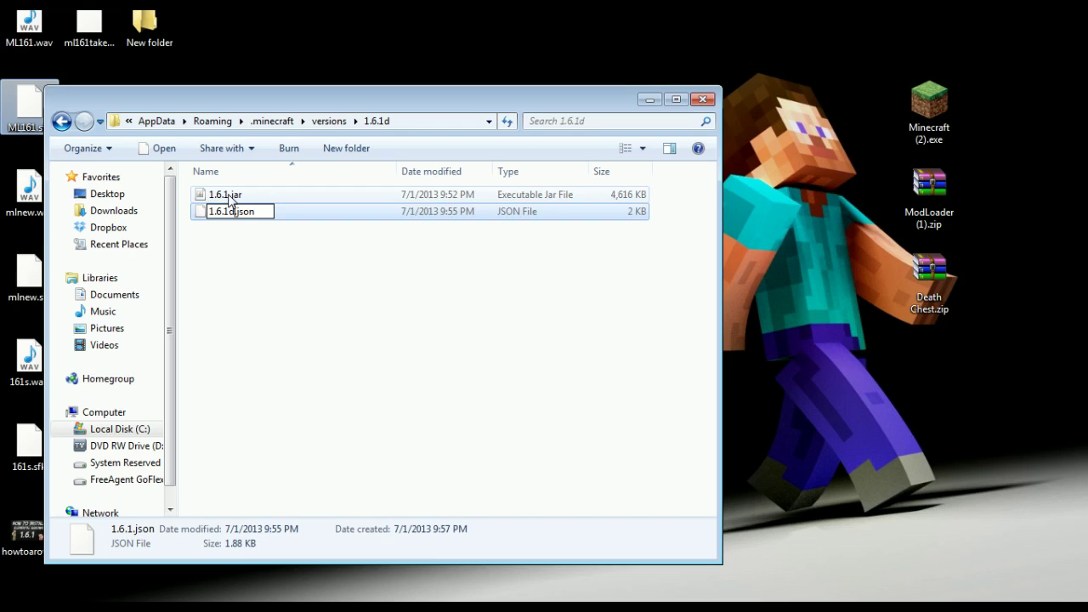
{"action": "left_click", "coordinate": [228, 199]}
{"action": "left_click", "coordinate": [228, 198]}
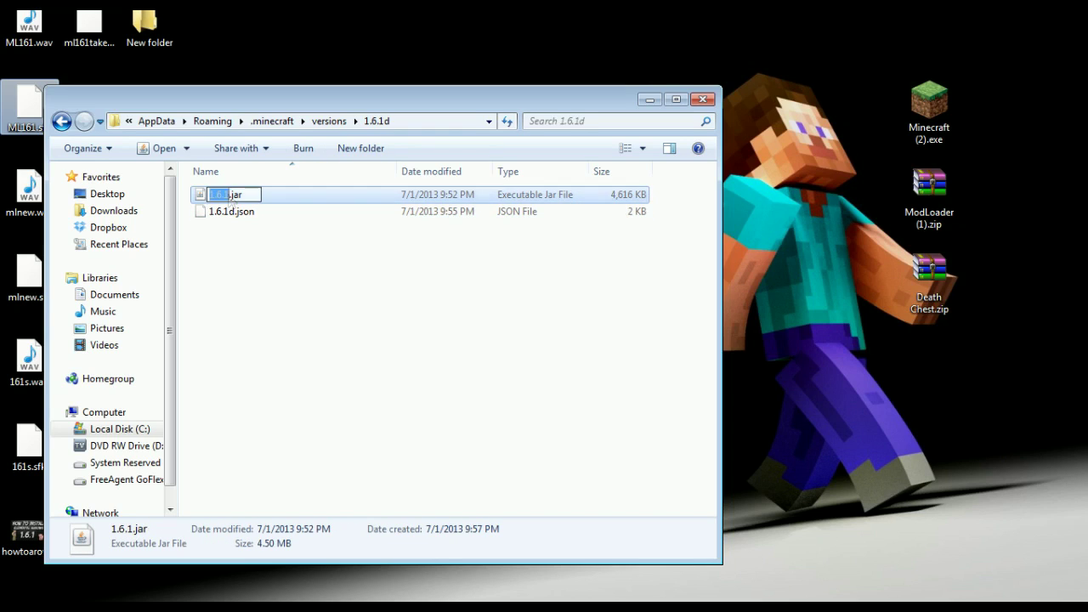
{"action": "key", "text": "Right"}
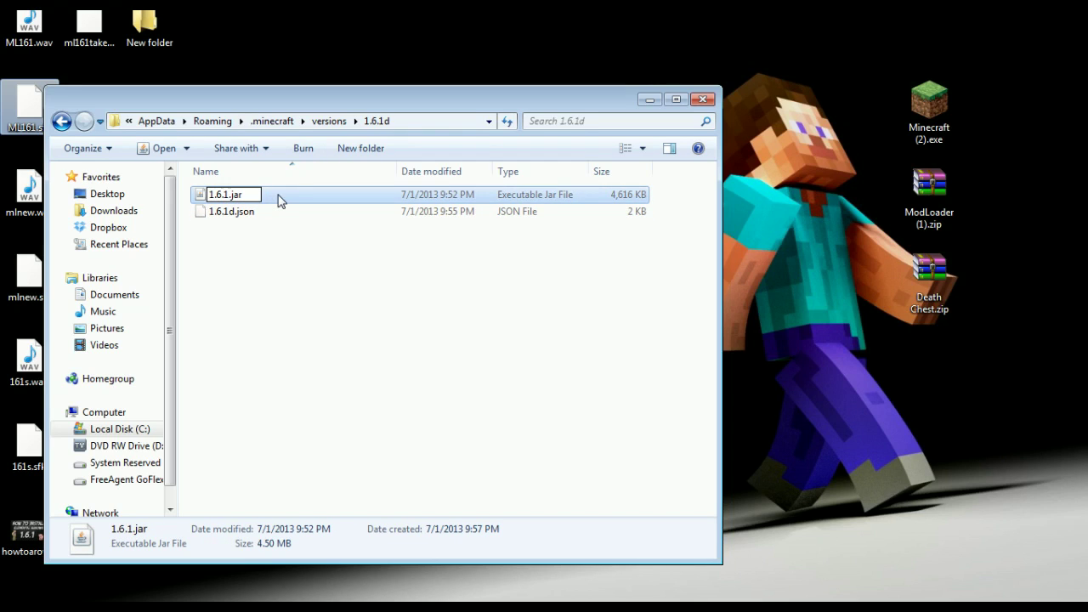
{"action": "type", "text": "d"}
{"action": "left_click", "coordinate": [270, 268]}
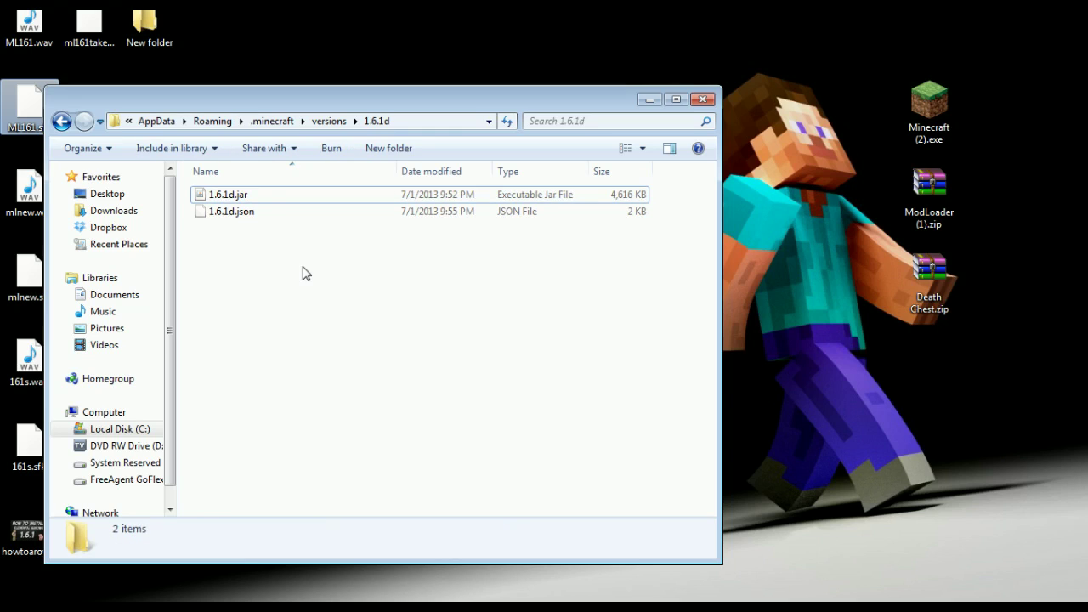
{"action": "left_click", "coordinate": [235, 217]}
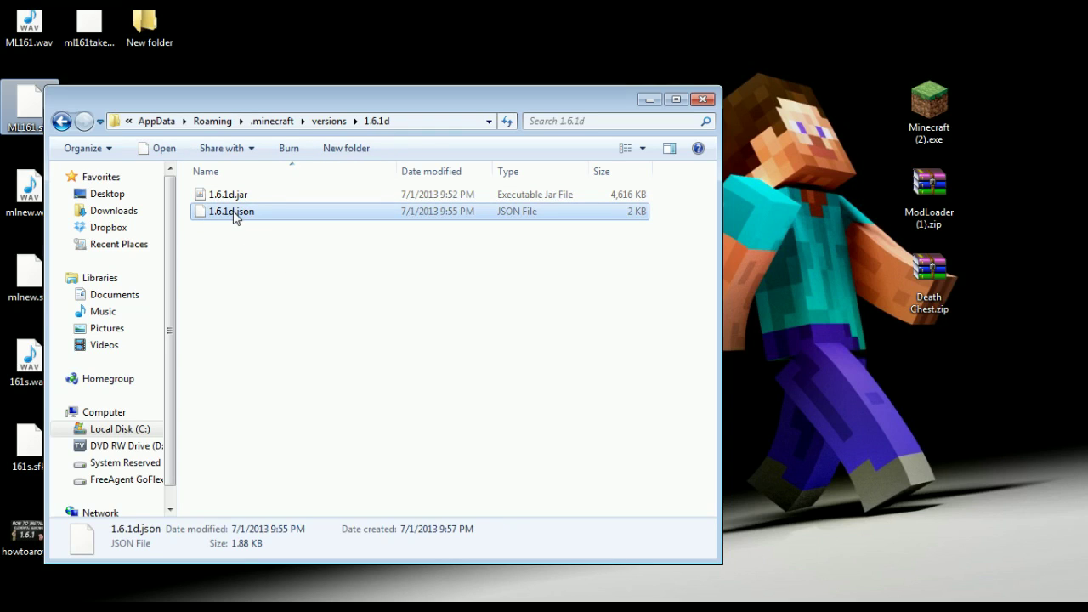
{"action": "right_click", "coordinate": [234, 212]}
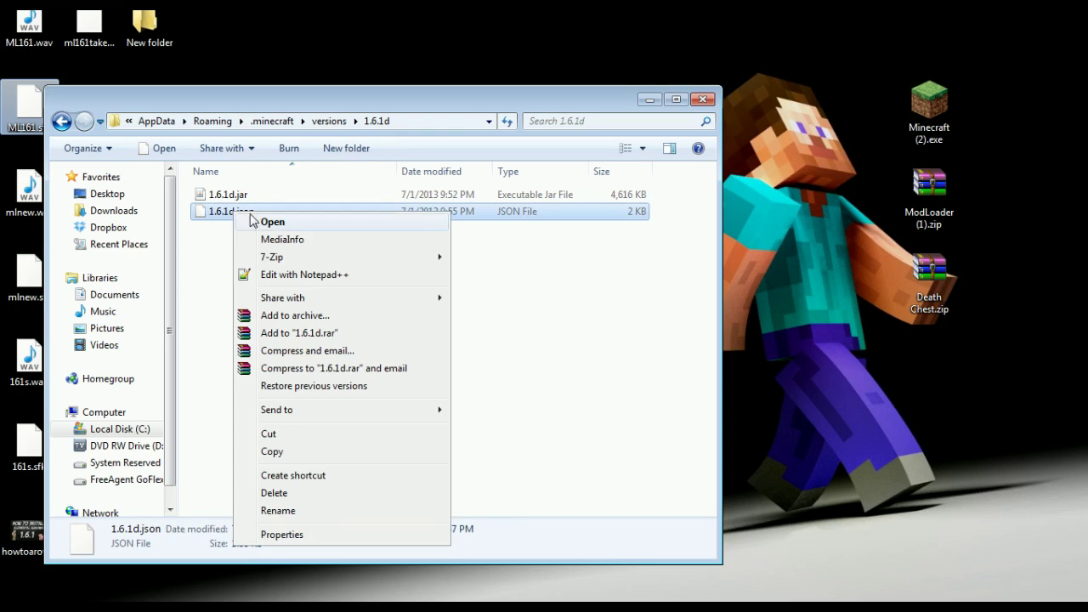
Step: Edit 1.6.1d.json in Notepad++ so its id reads "1.6.1d", then save and close
{"action": "left_click", "coordinate": [319, 276]}
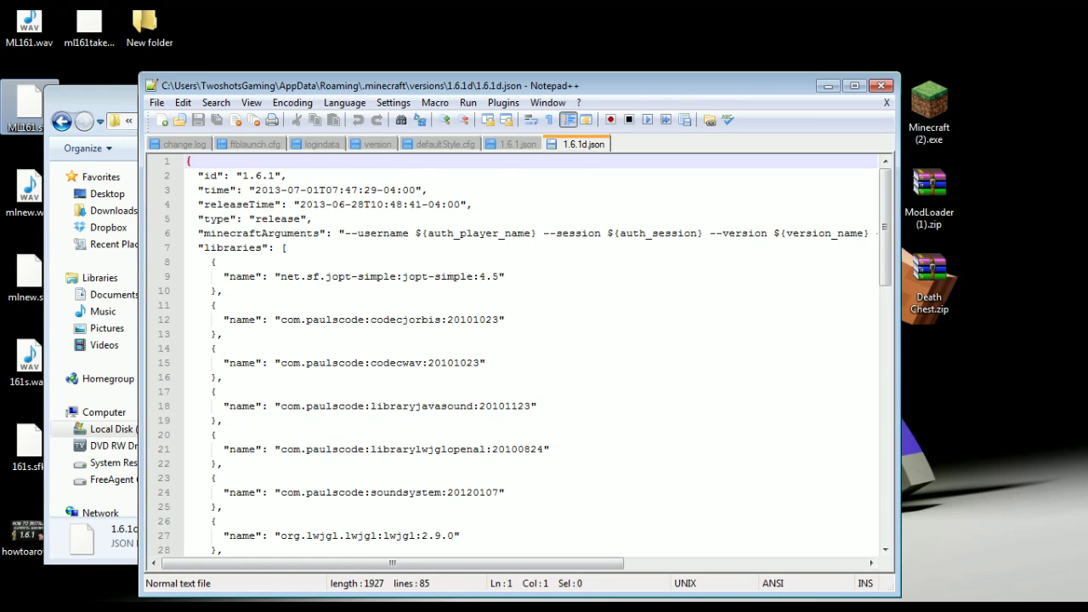
{"action": "left_click", "coordinate": [273, 175]}
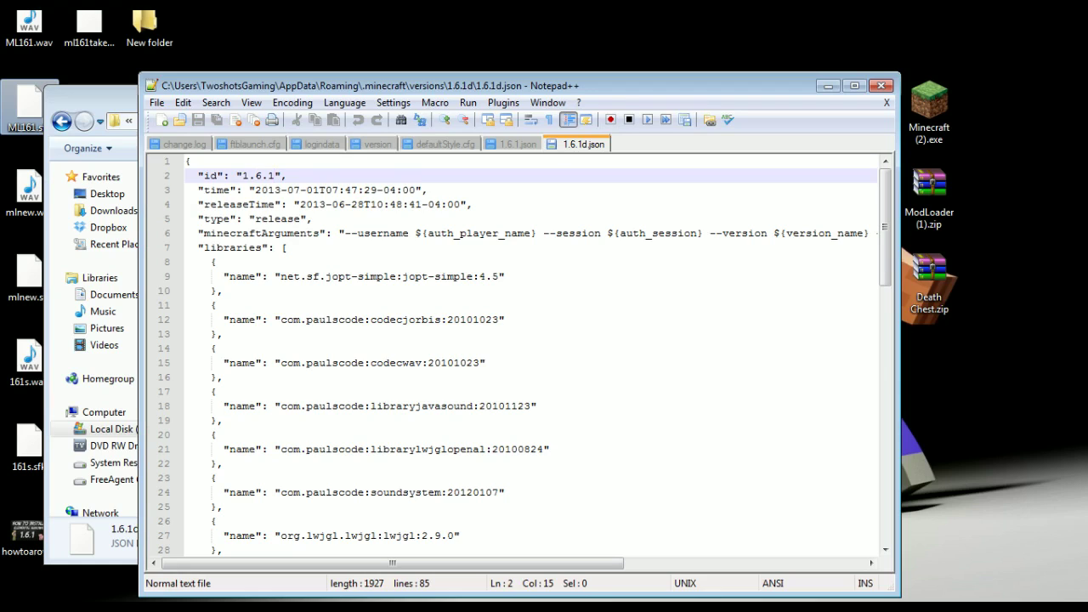
{"action": "left_click_drag", "start_coordinate": [198, 175], "coordinate": [287, 175]}
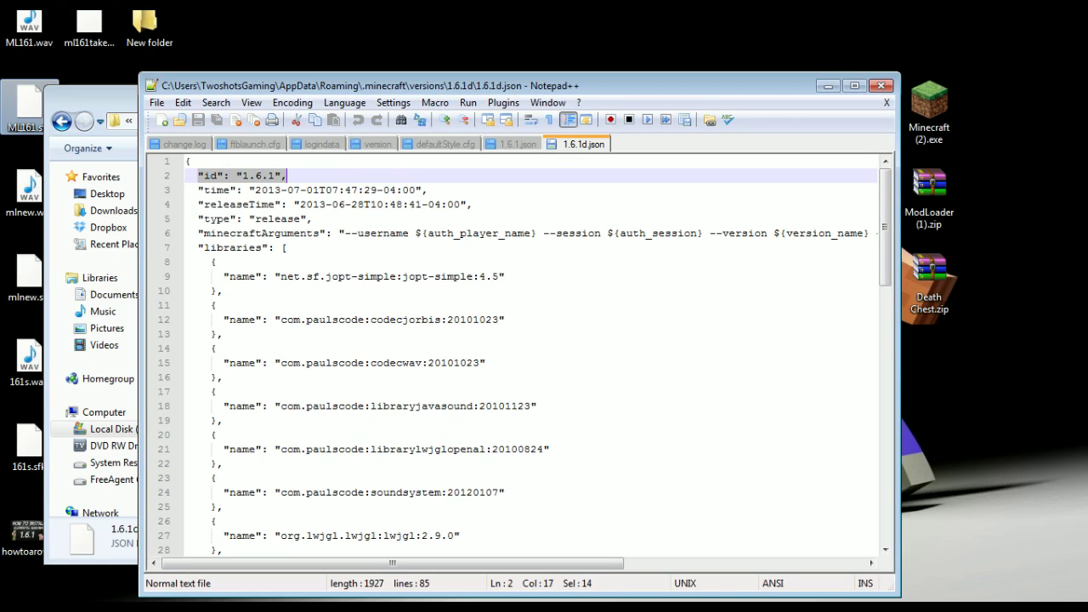
{"action": "left_click", "coordinate": [275, 176]}
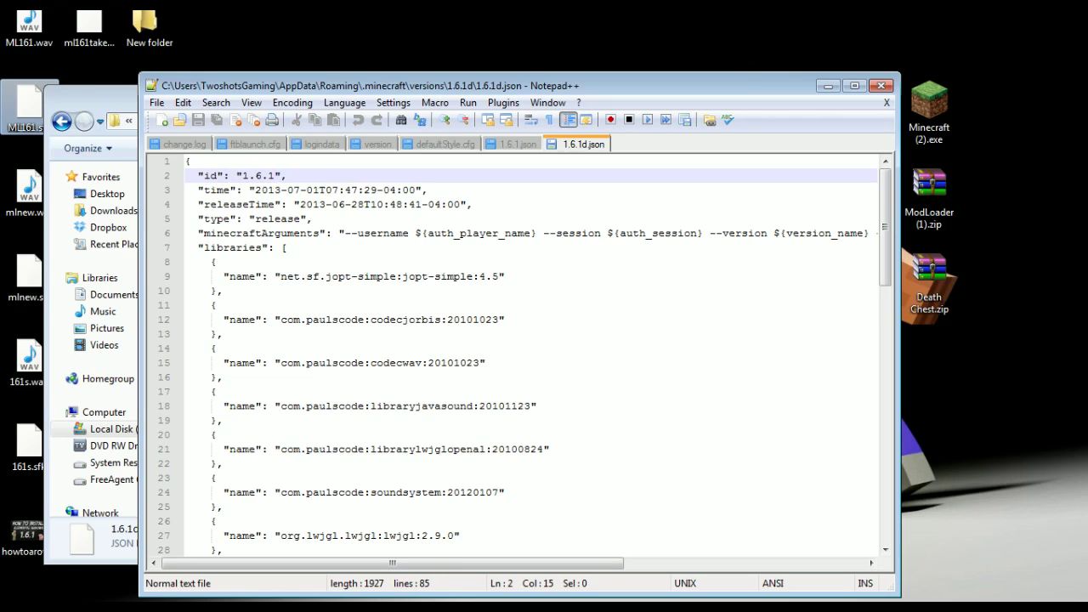
{"action": "type", "text": "d"}
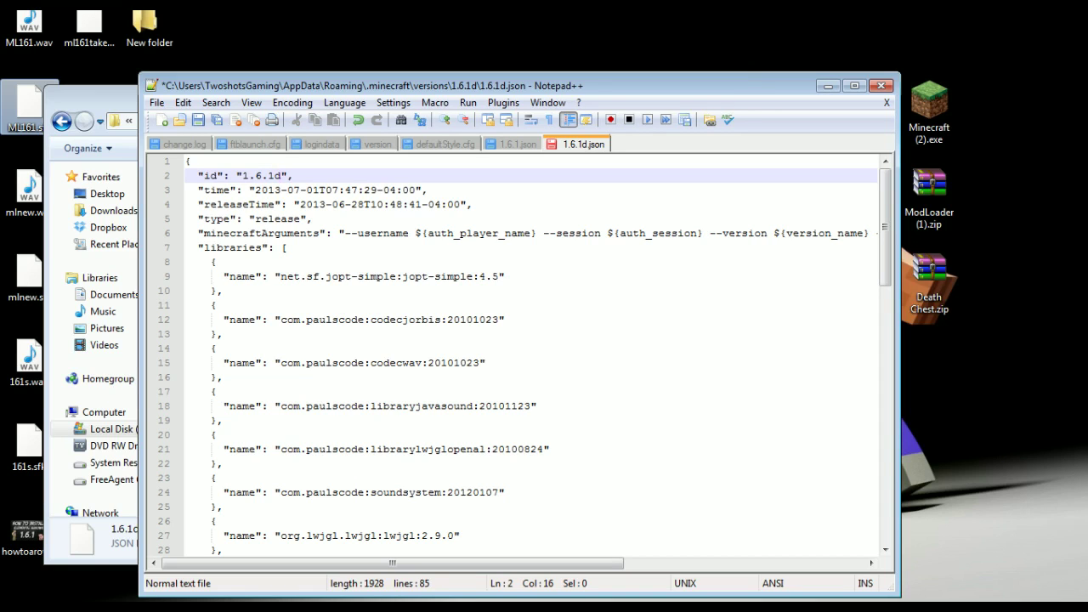
{"action": "left_click", "coordinate": [155, 103]}
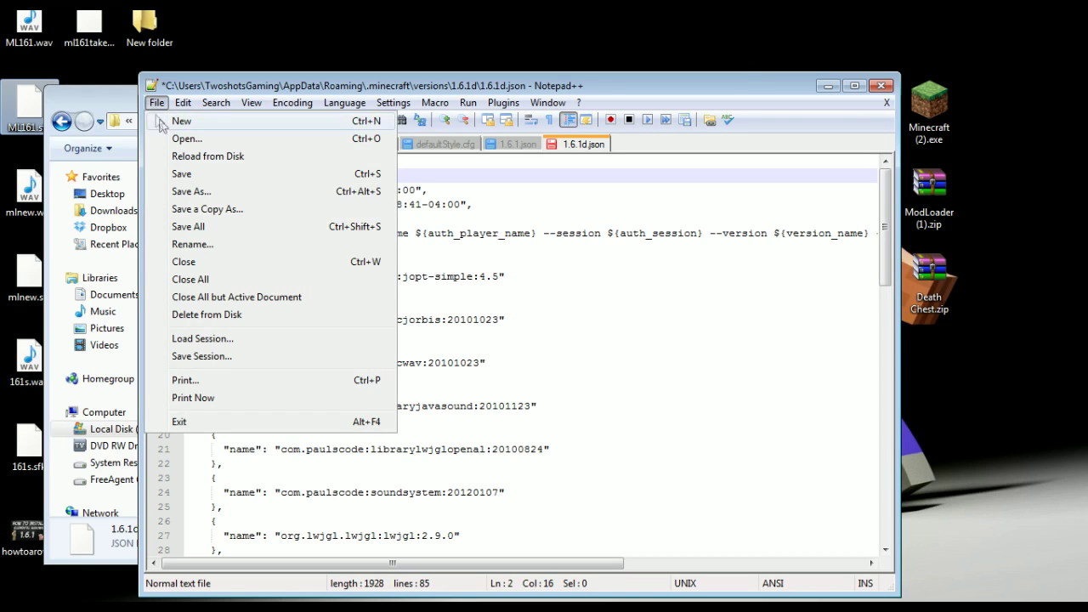
{"action": "left_click", "coordinate": [181, 173]}
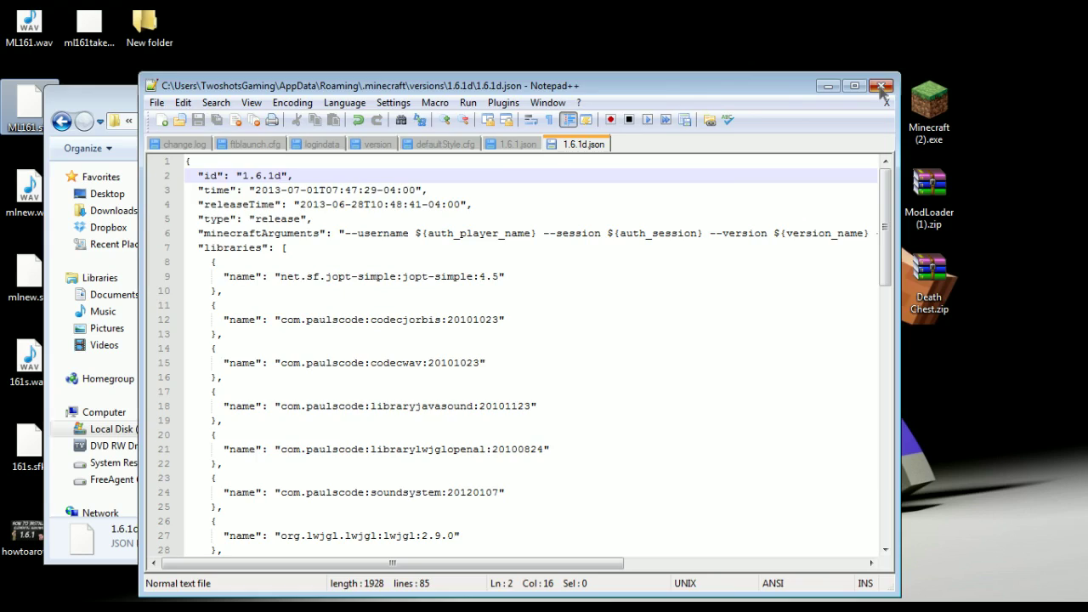
{"action": "left_click", "coordinate": [881, 87]}
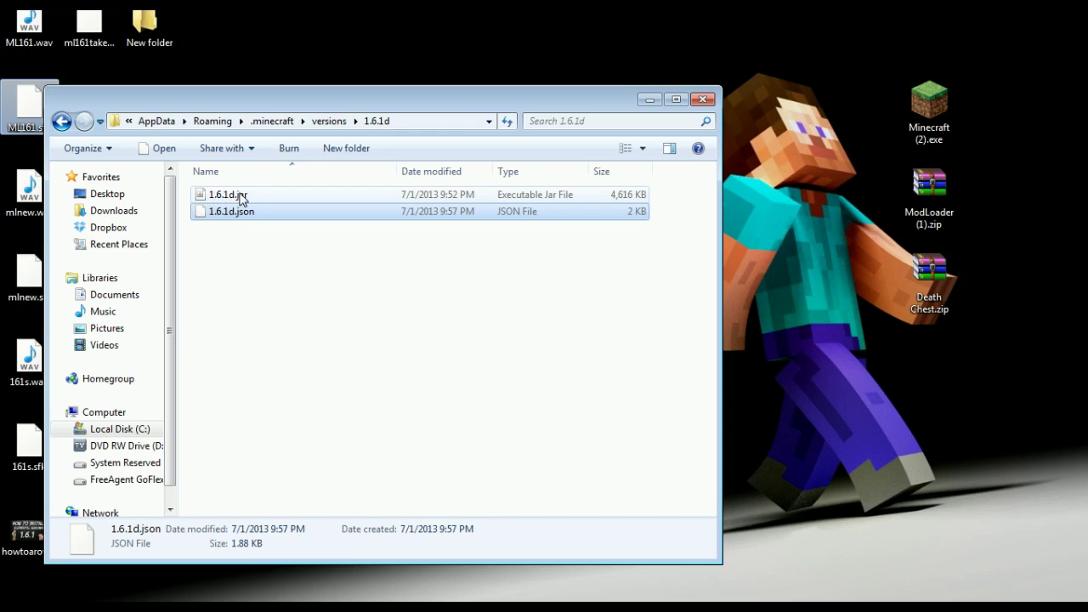
Step: Open 1.6.1d.jar in 7-Zip and delete its META-INF folder, confirming with OK
{"action": "left_click", "coordinate": [240, 197]}
{"action": "right_click", "coordinate": [241, 195]}
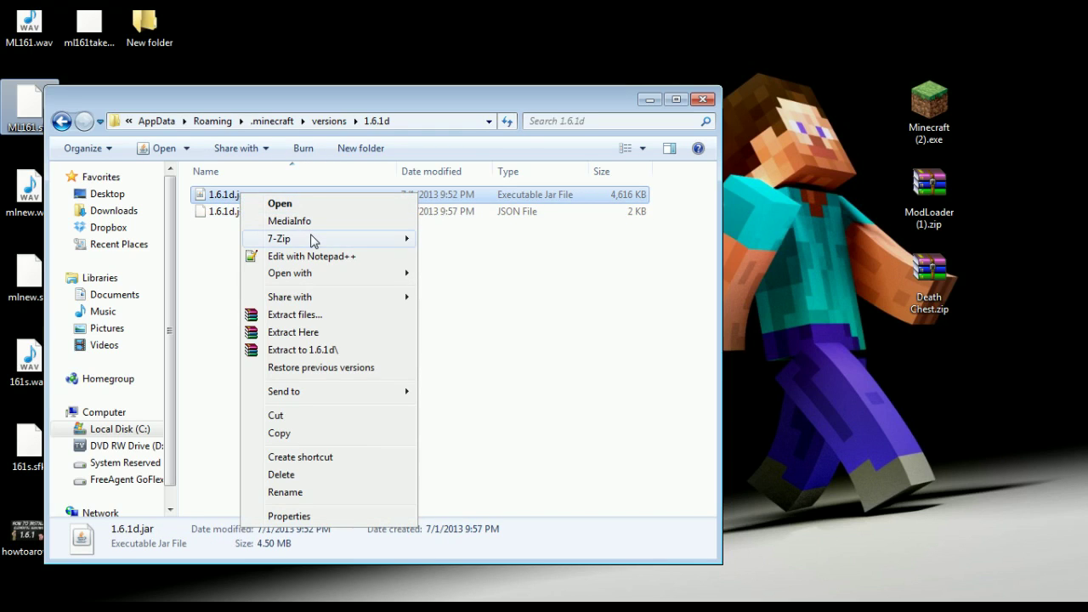
{"action": "mouse_move", "coordinate": [313, 241]}
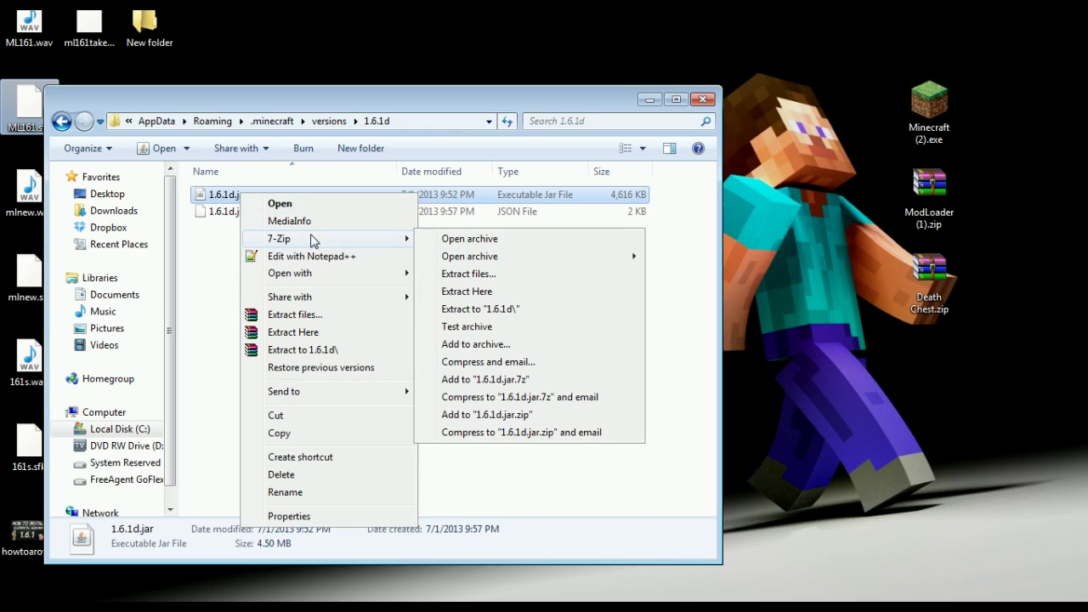
{"action": "left_click", "coordinate": [463, 242]}
{"action": "left_click", "coordinate": [247, 226]}
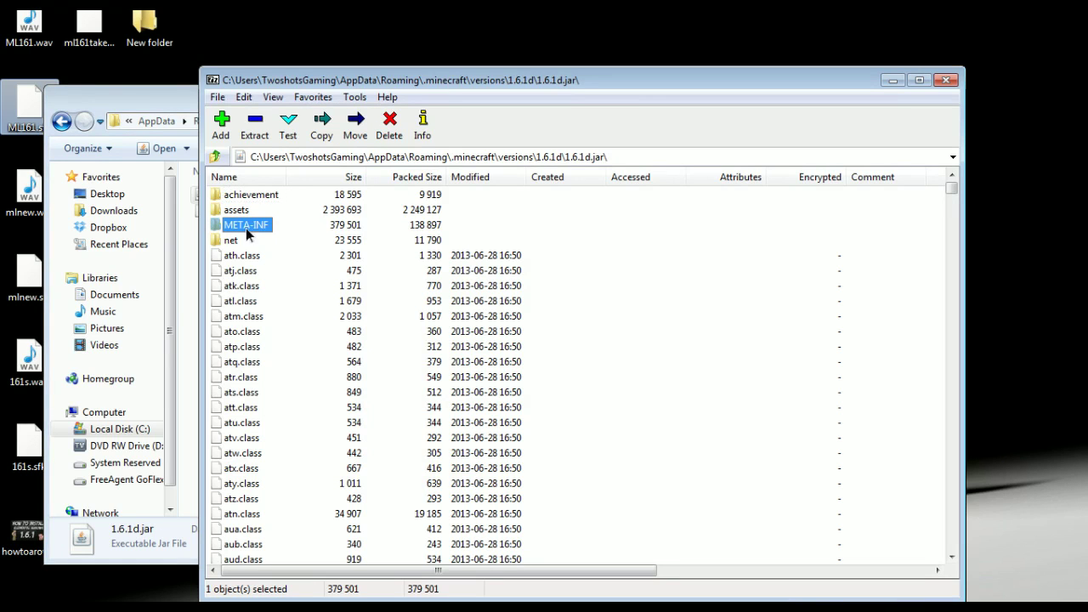
{"action": "right_click", "coordinate": [252, 228]}
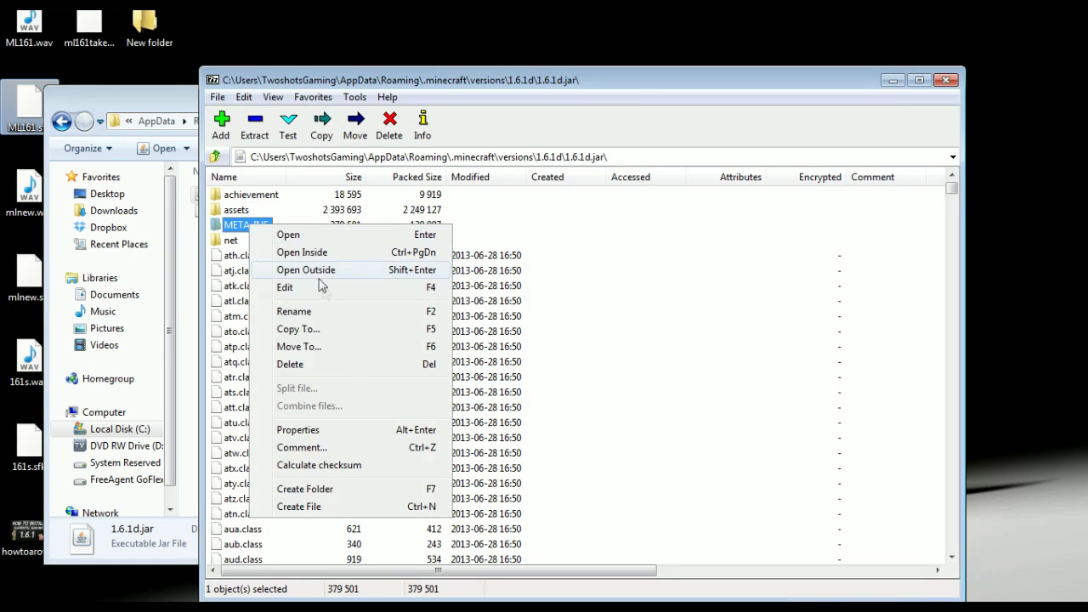
{"action": "left_click", "coordinate": [332, 362]}
{"action": "left_click", "coordinate": [600, 359]}
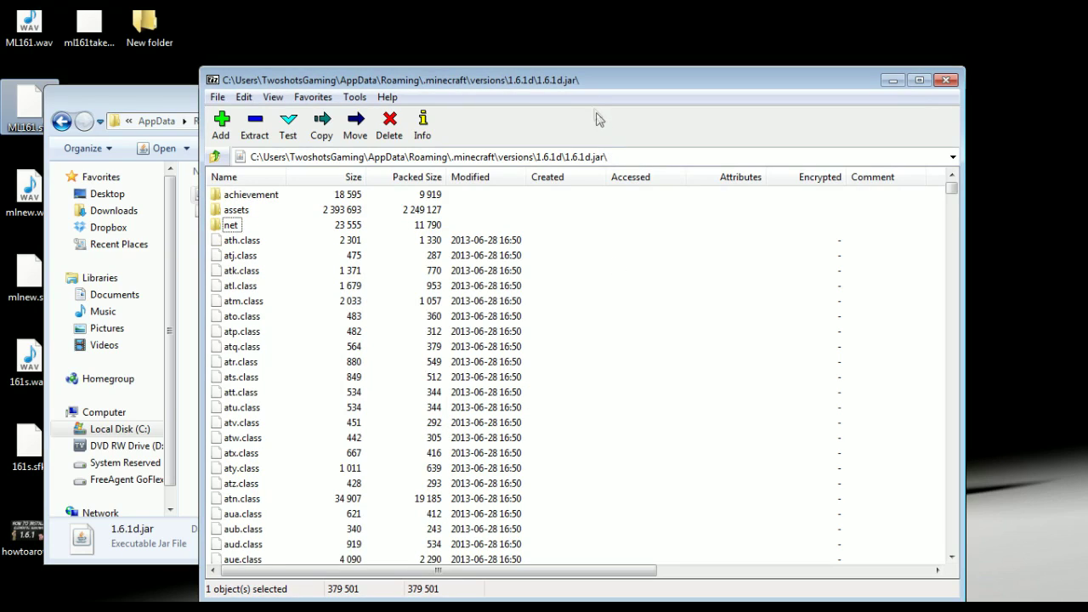
Step: Open ModLoader (1).zip in 7-Zip beside the 1.6.1d.jar archive window
{"action": "left_click_drag", "start_coordinate": [591, 86], "coordinate": [421, 62]}
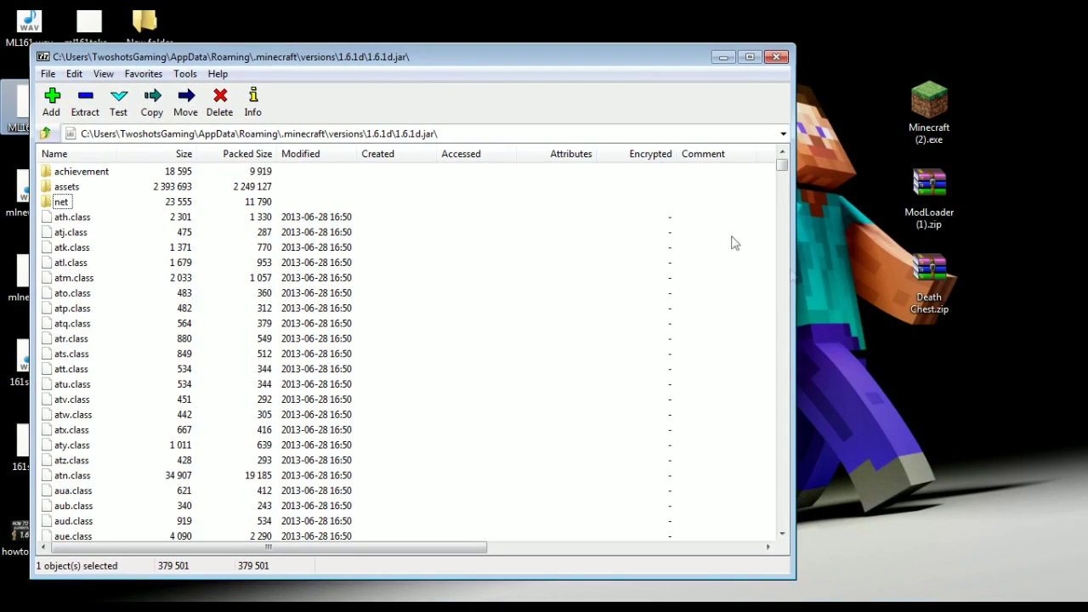
{"action": "left_click_drag", "start_coordinate": [929, 183], "coordinate": [924, 194]}
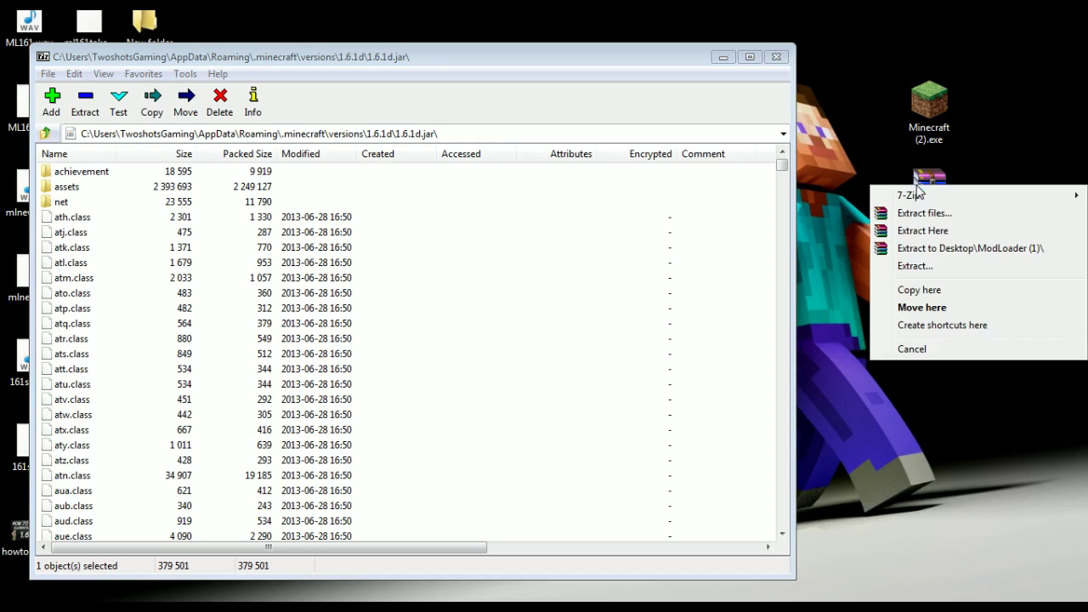
{"action": "mouse_move", "coordinate": [926, 195]}
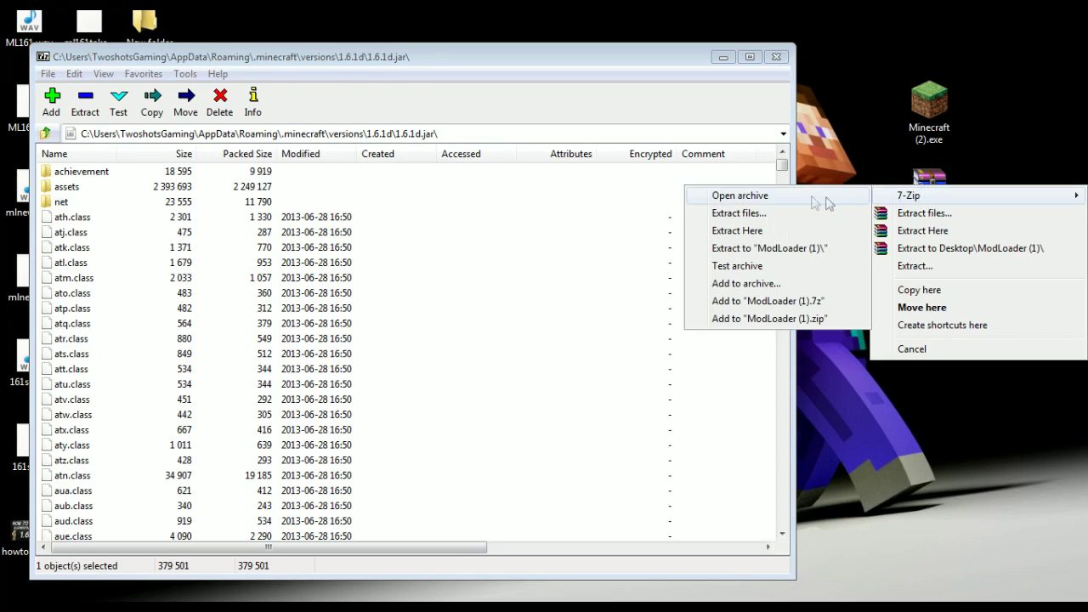
{"action": "left_click", "coordinate": [778, 196]}
{"action": "left_click_drag", "start_coordinate": [519, 85], "coordinate": [808, 69]}
Step: Copy all 26 ModLoader files into 1.6.1d.jar and close the jar window
{"action": "left_click", "coordinate": [537, 183]}
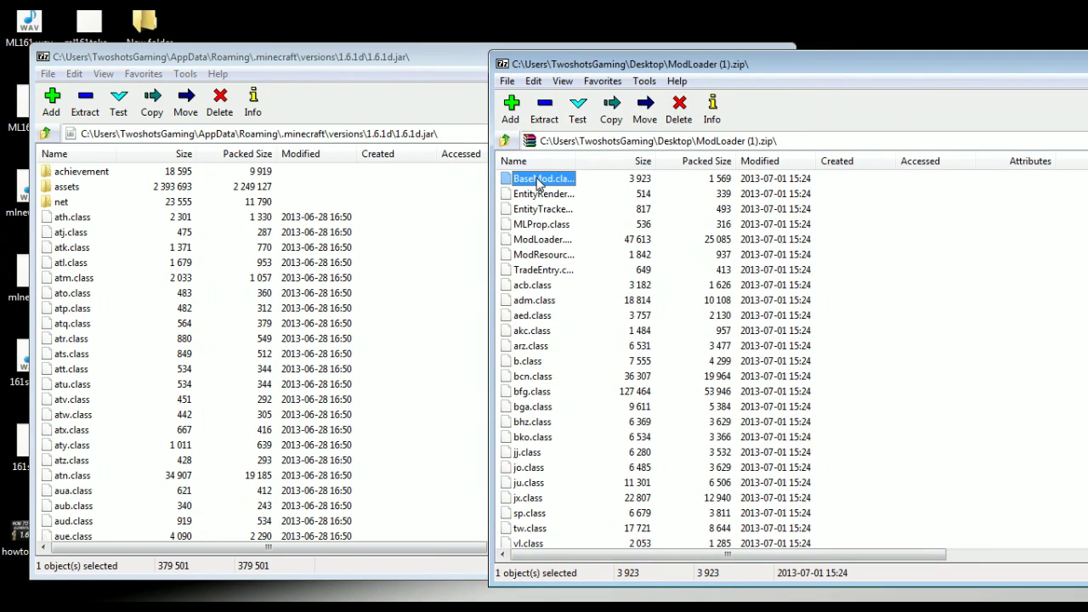
{"action": "key", "text": "ctrl+a"}
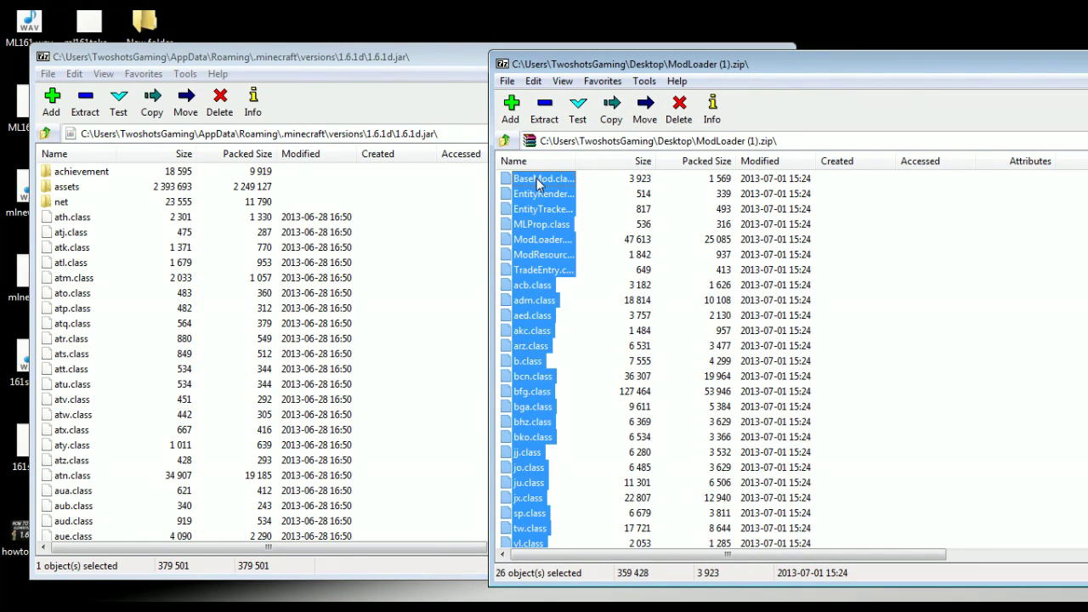
{"action": "left_click_drag", "start_coordinate": [524, 347], "coordinate": [126, 450]}
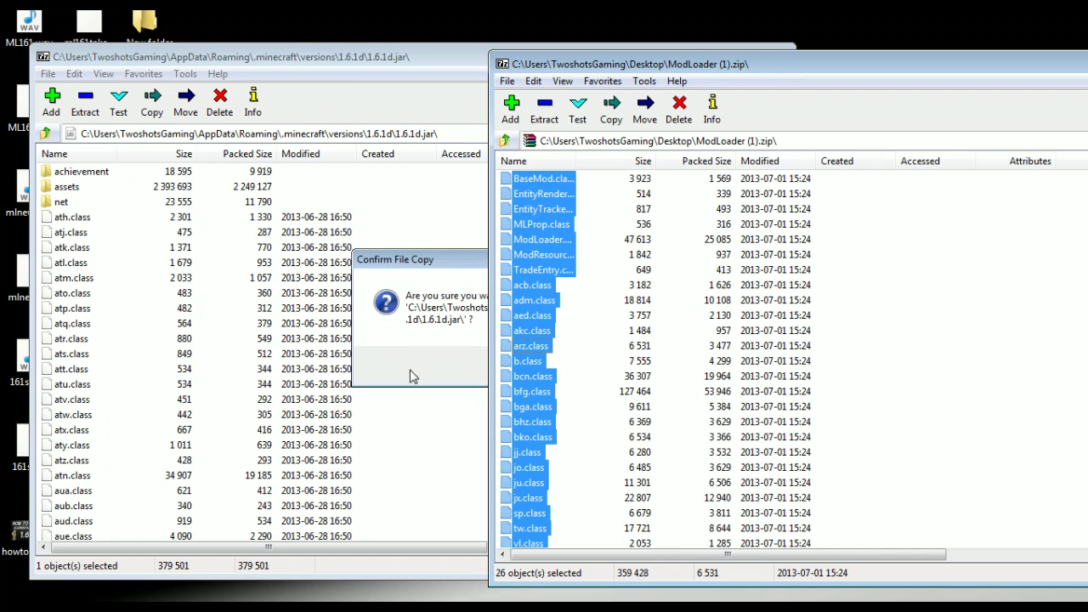
{"action": "left_click", "coordinate": [411, 375]}
{"action": "left_click", "coordinate": [551, 364]}
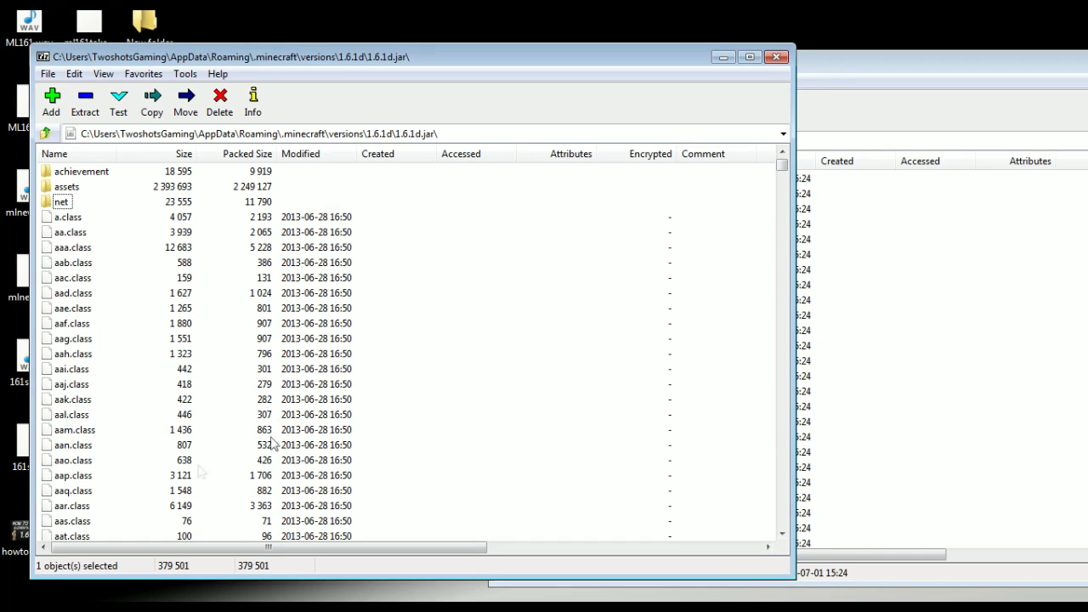
{"action": "left_click", "coordinate": [777, 57]}
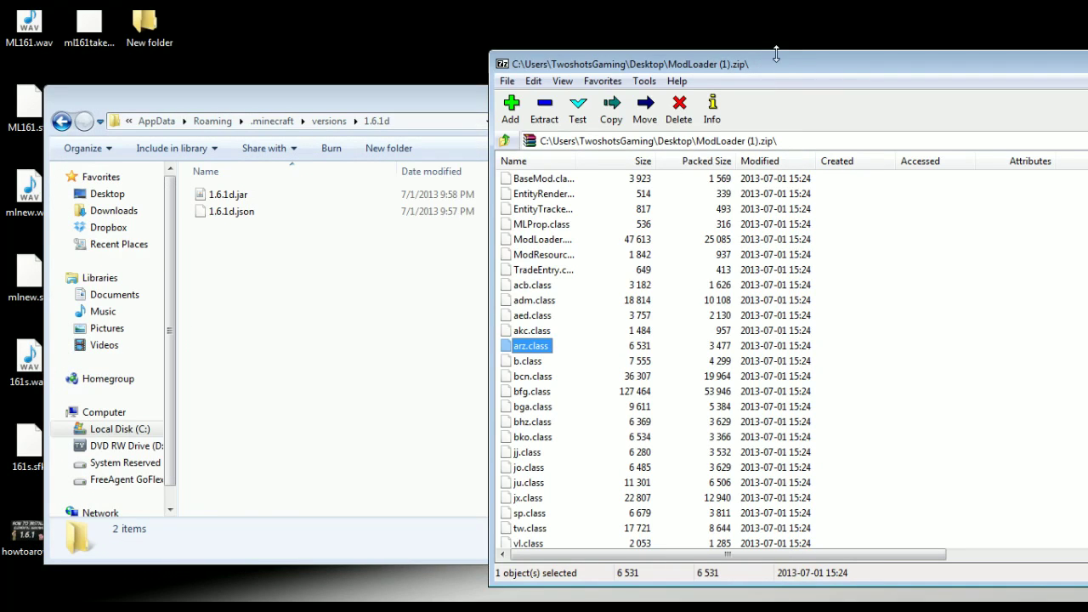
{"action": "left_click_drag", "start_coordinate": [776, 55], "coordinate": [450, 93]}
Step: Close the remaining windows, relaunch Minecraft (2).exe, and open the Death profile's editor
{"action": "left_click", "coordinate": [915, 111]}
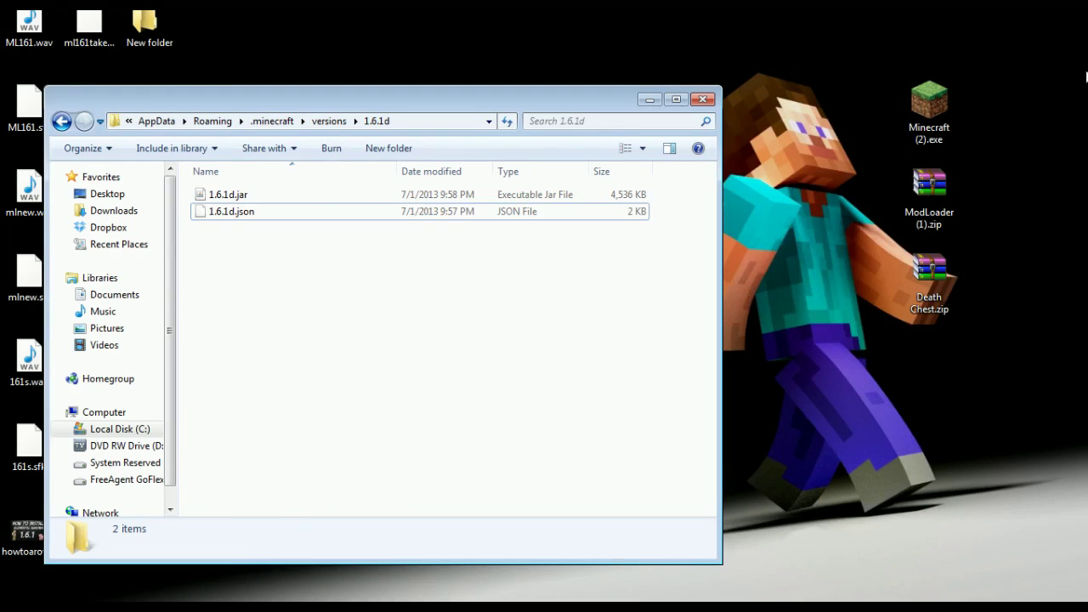
{"action": "left_click", "coordinate": [703, 100]}
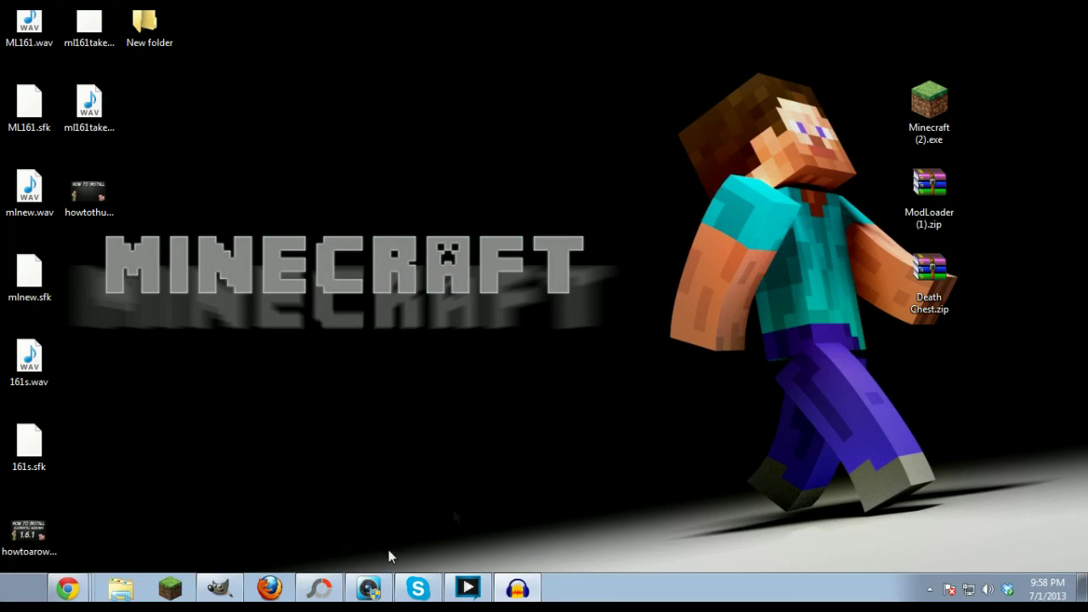
{"action": "left_click", "coordinate": [926, 108]}
{"action": "double_click", "coordinate": [929, 106]}
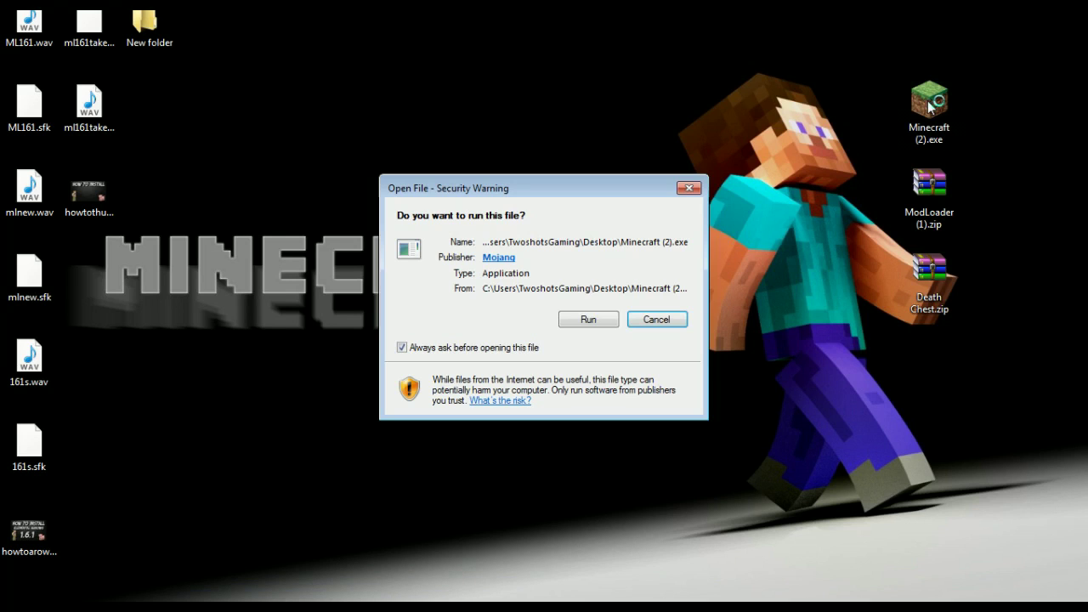
{"action": "left_click", "coordinate": [588, 323]}
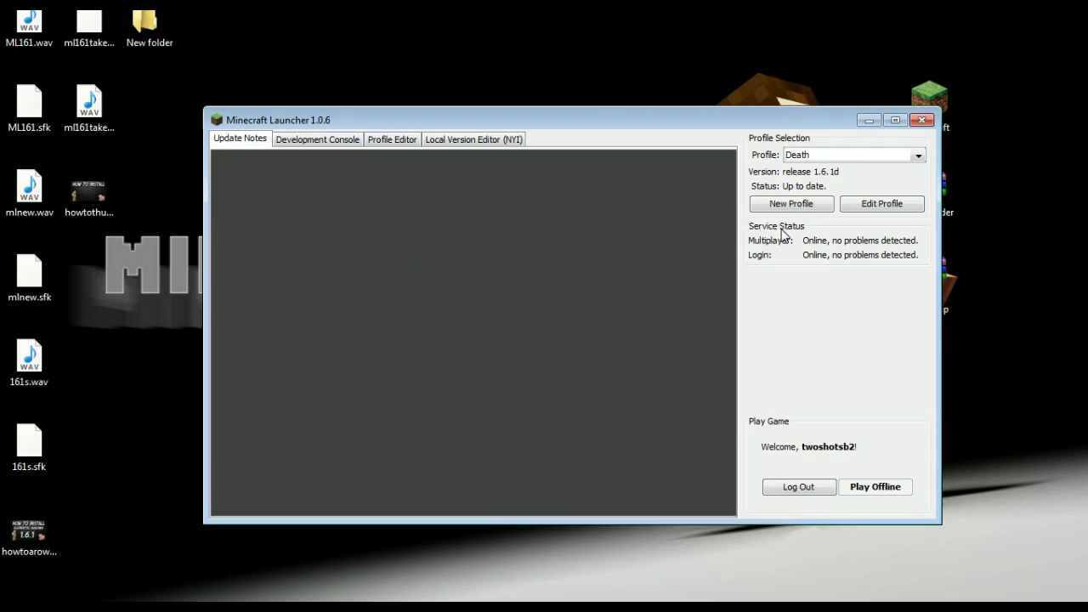
{"action": "left_click", "coordinate": [877, 206]}
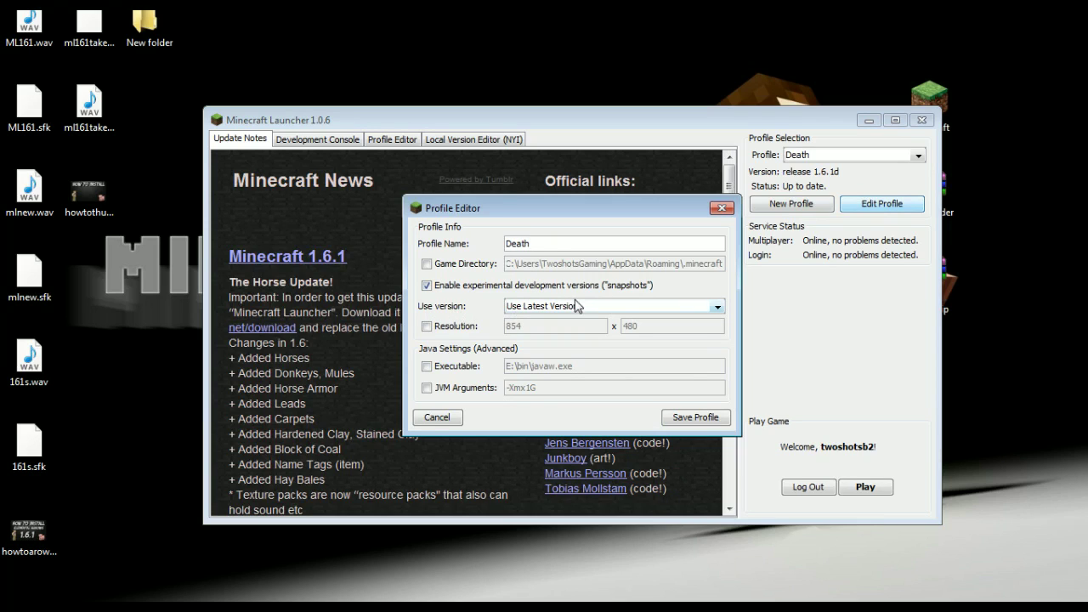
Step: Switch the Death profile to release 1.6.1d, save, play once, and quit the game
{"action": "left_click", "coordinate": [574, 307]}
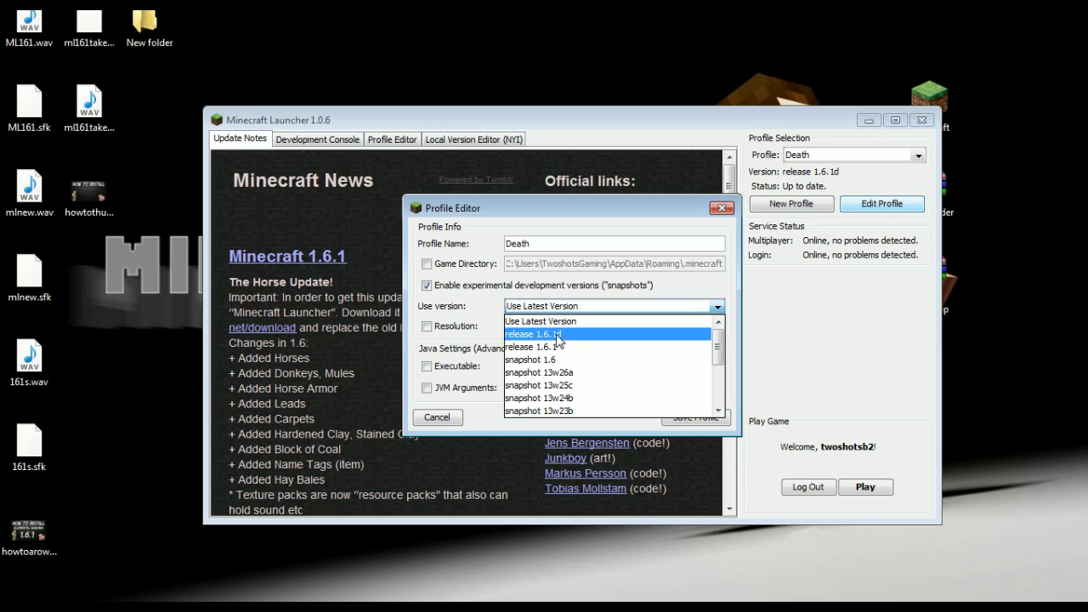
{"action": "left_click", "coordinate": [597, 335]}
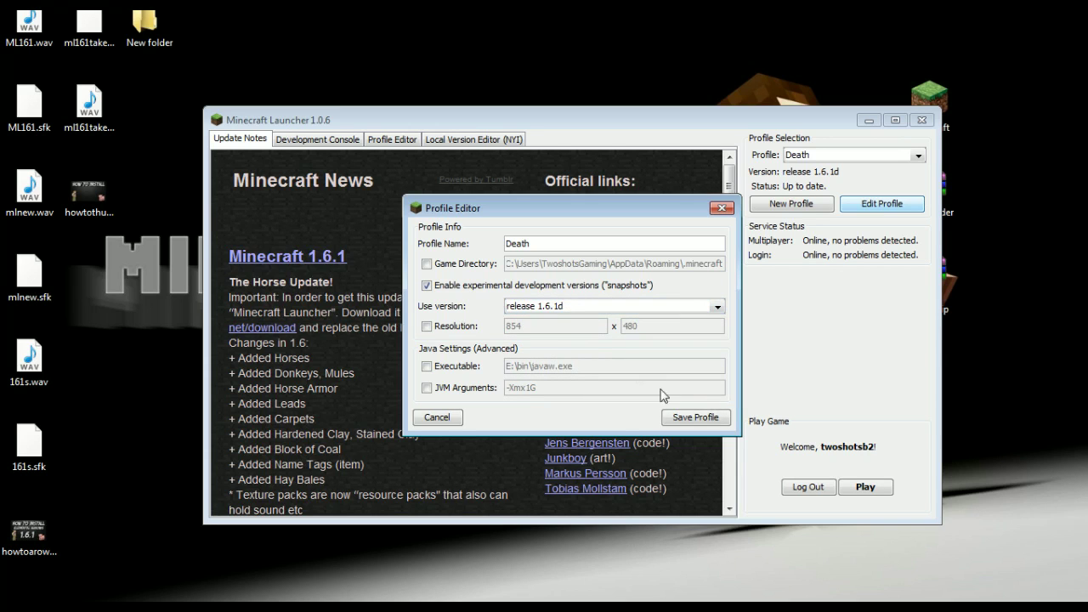
{"action": "left_click", "coordinate": [683, 417]}
{"action": "left_click", "coordinate": [857, 488]}
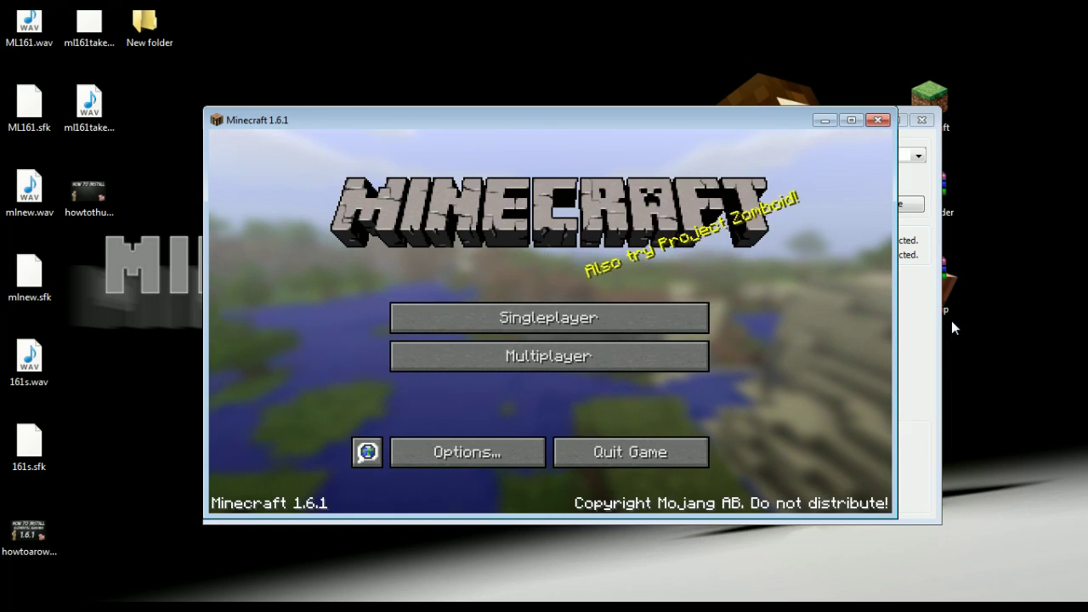
{"action": "left_click", "coordinate": [633, 452]}
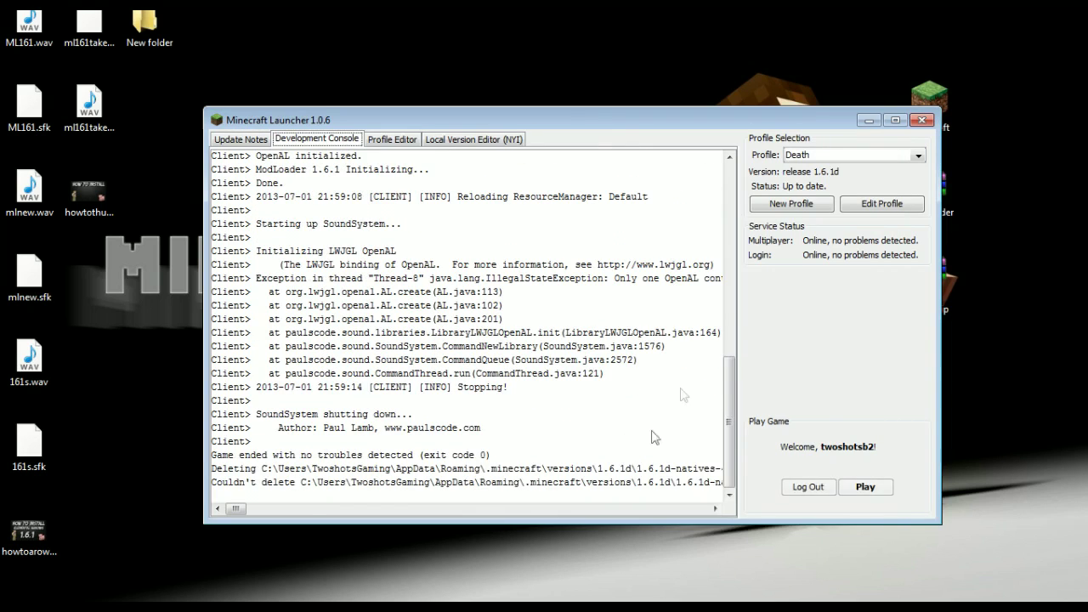
Step: Close the launcher and open .minecraft\versions through a %appdata% search
{"action": "left_click", "coordinate": [920, 120]}
{"action": "left_click", "coordinate": [22, 593]}
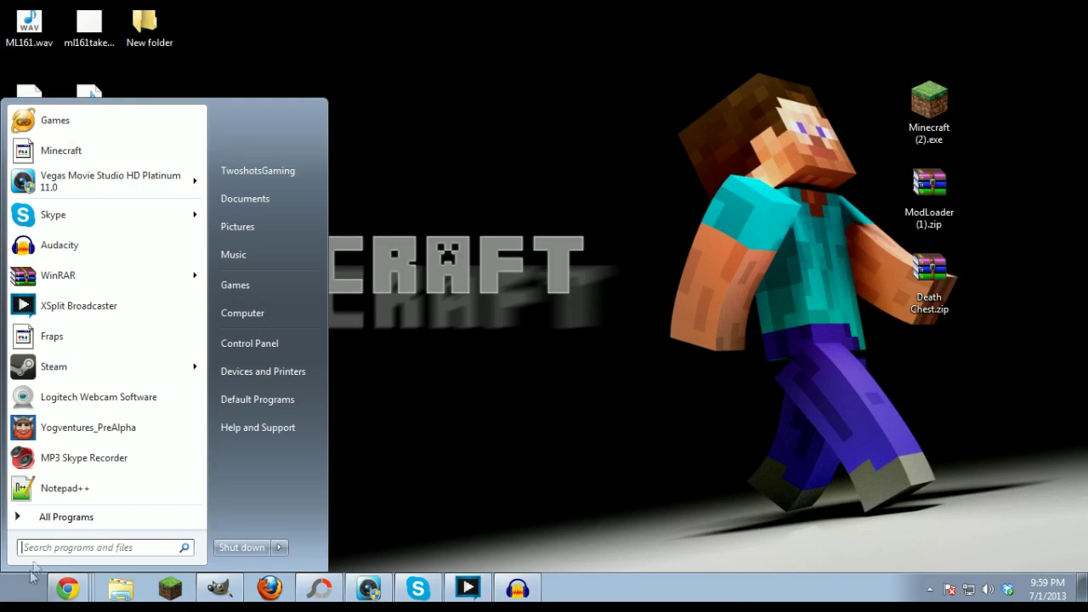
{"action": "type", "text": "$"}
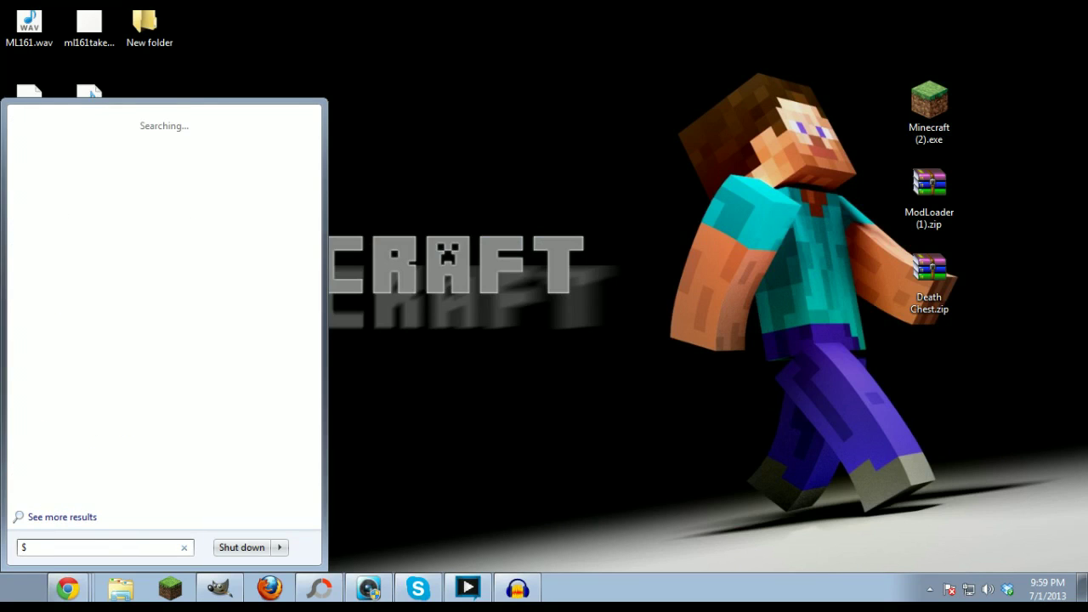
{"action": "key", "text": "BackSpace"}
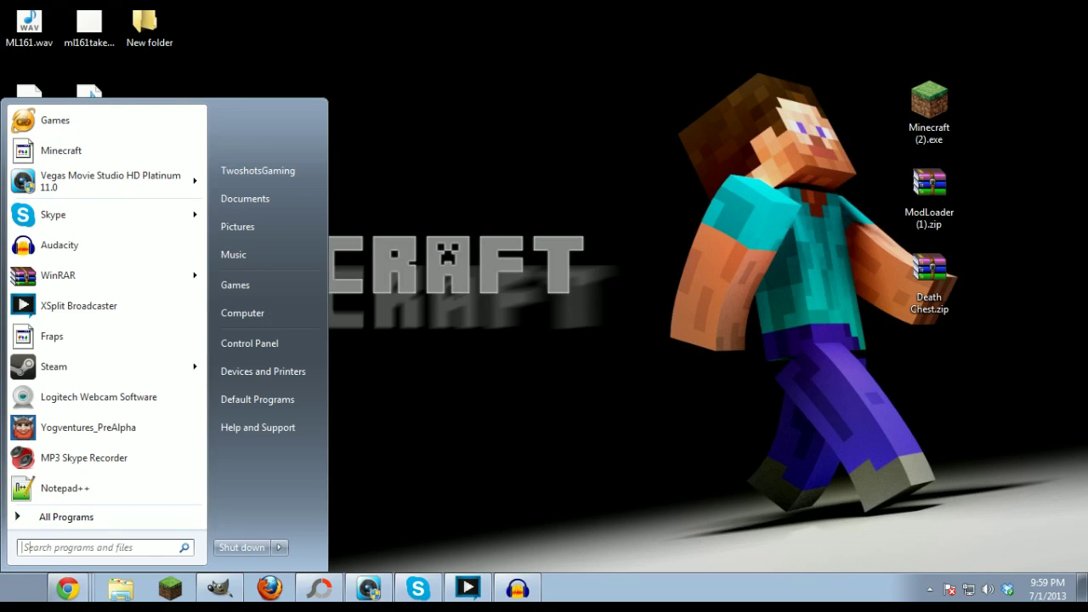
{"action": "type", "text": "%appda"}
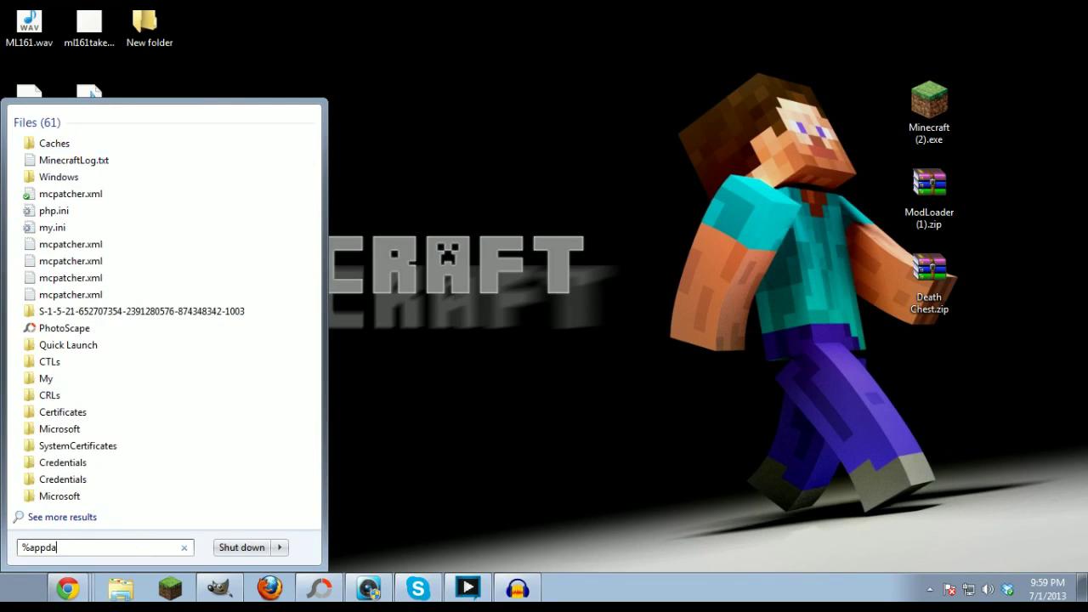
{"action": "type", "text": "ta%"}
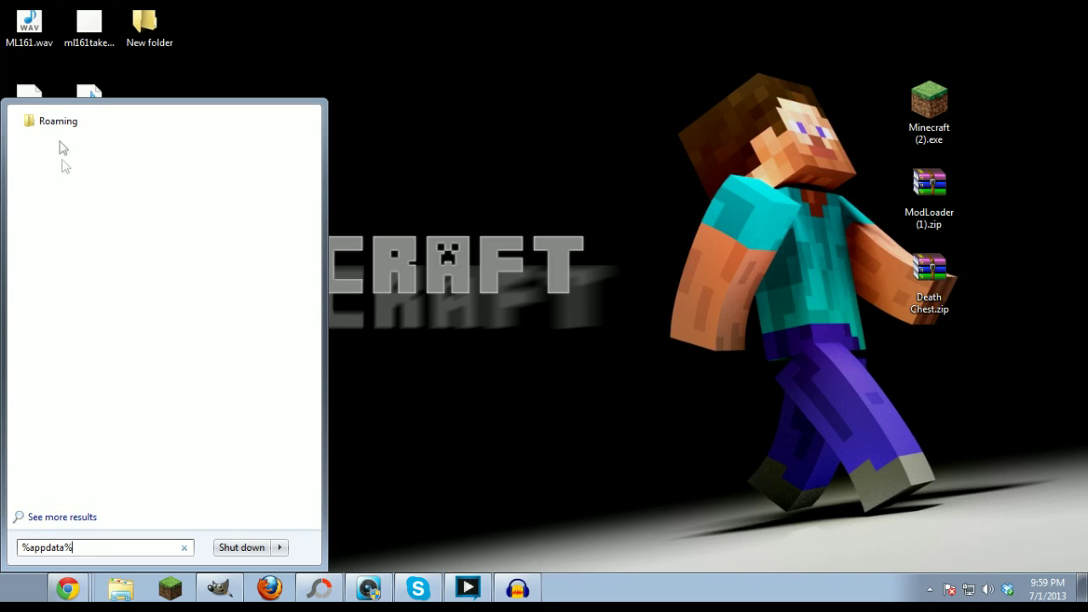
{"action": "left_click", "coordinate": [58, 128]}
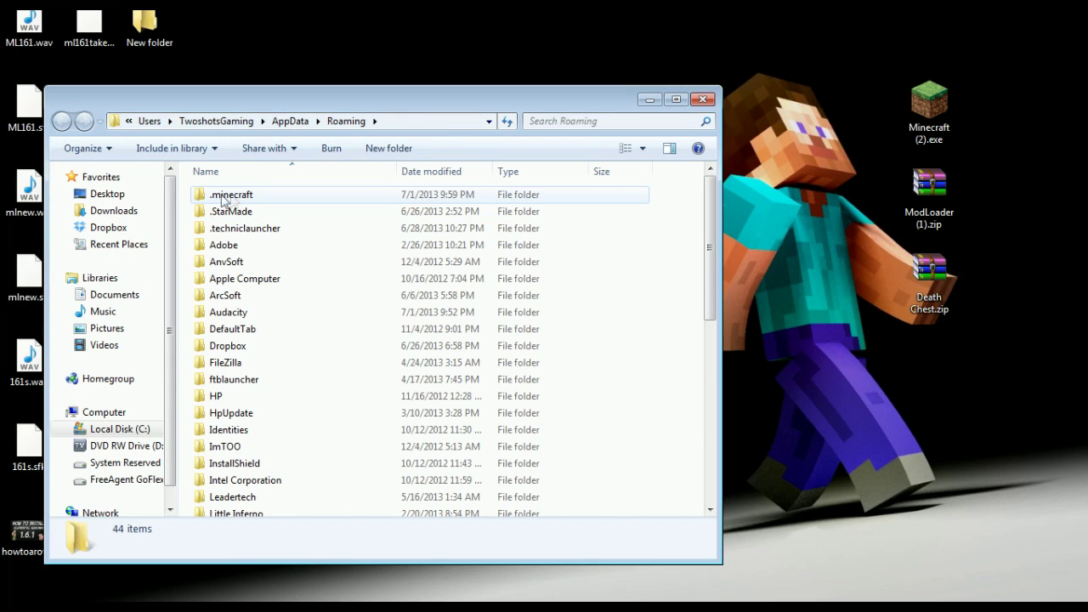
{"action": "double_click", "coordinate": [257, 197]}
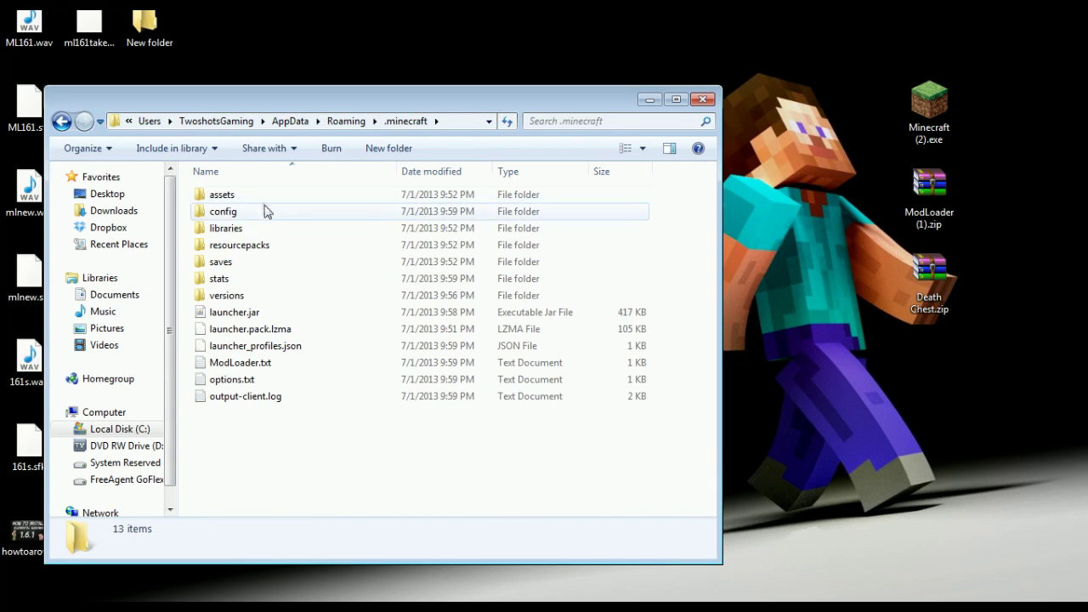
{"action": "double_click", "coordinate": [230, 299]}
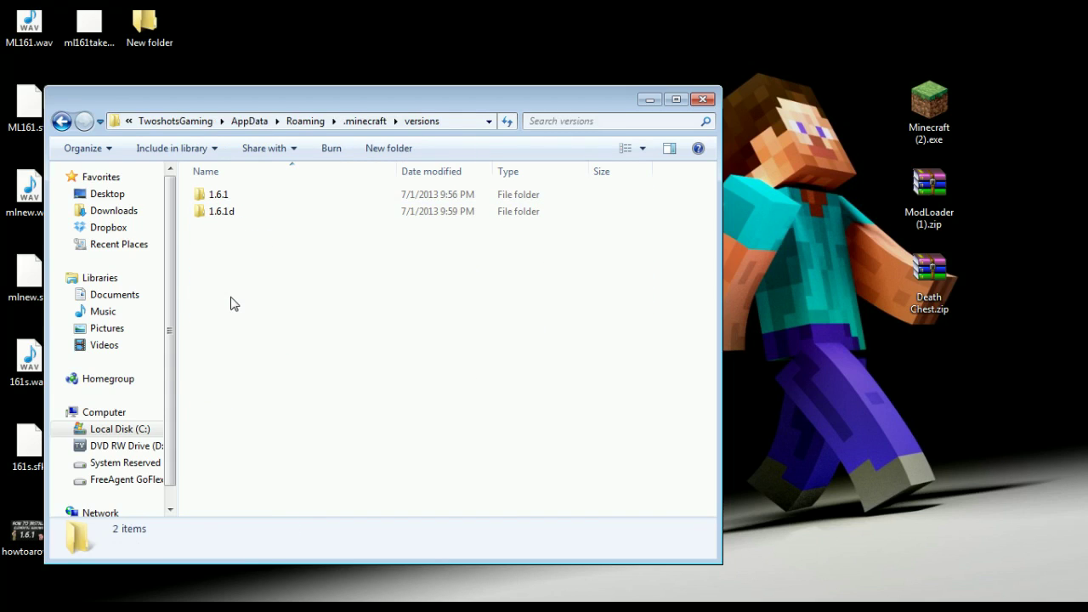
Step: Drag Death Chest.zip from the desktop into 1.6.1d\mods and close Explorer
{"action": "double_click", "coordinate": [227, 214]}
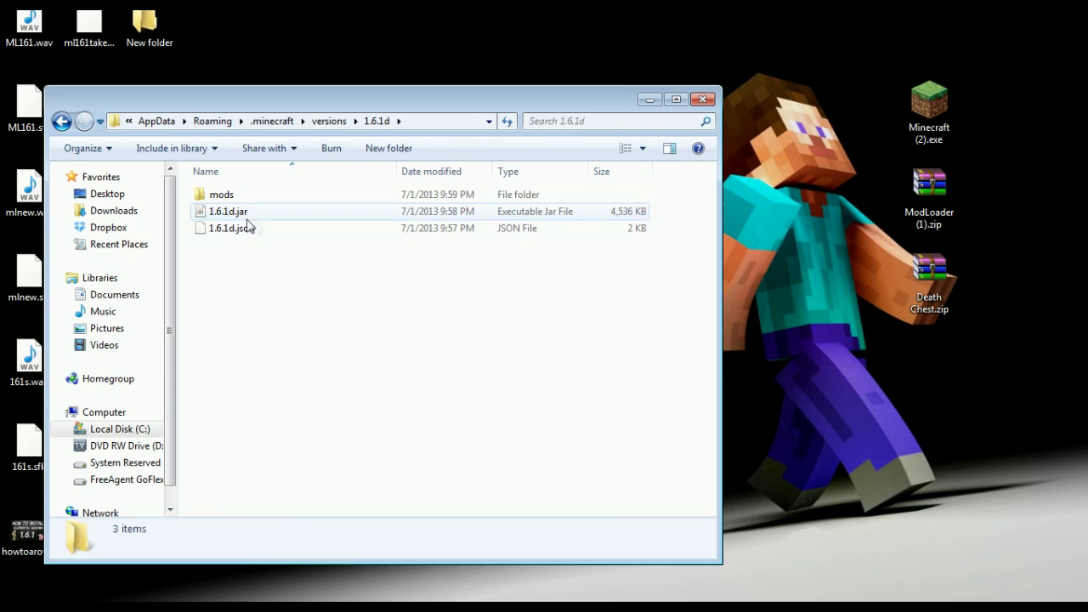
{"action": "left_click", "coordinate": [226, 197]}
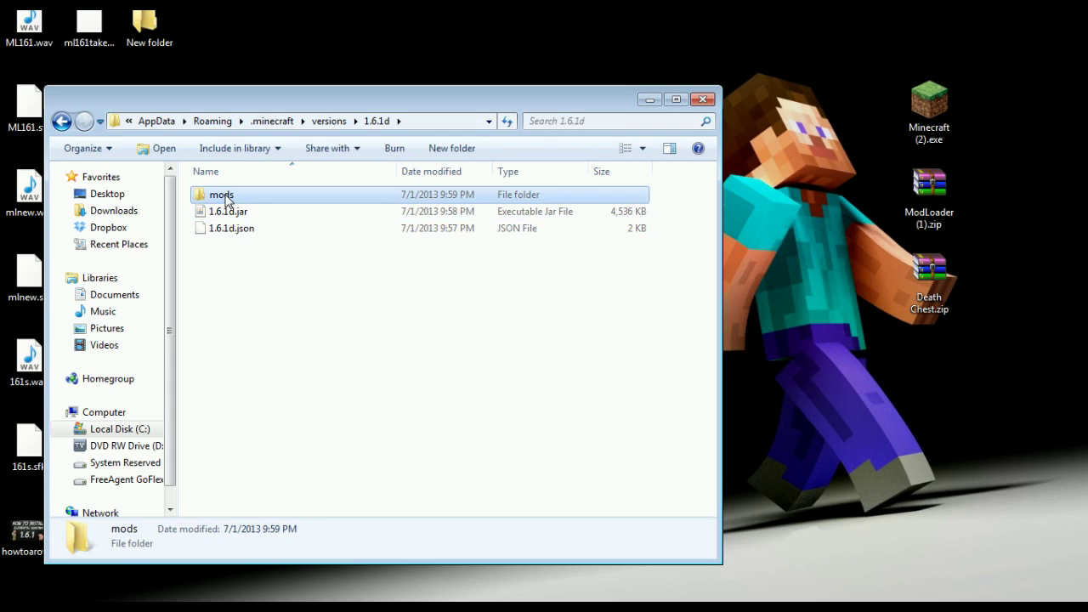
{"action": "double_click", "coordinate": [224, 197]}
{"action": "left_click_drag", "start_coordinate": [928, 272], "coordinate": [300, 261]}
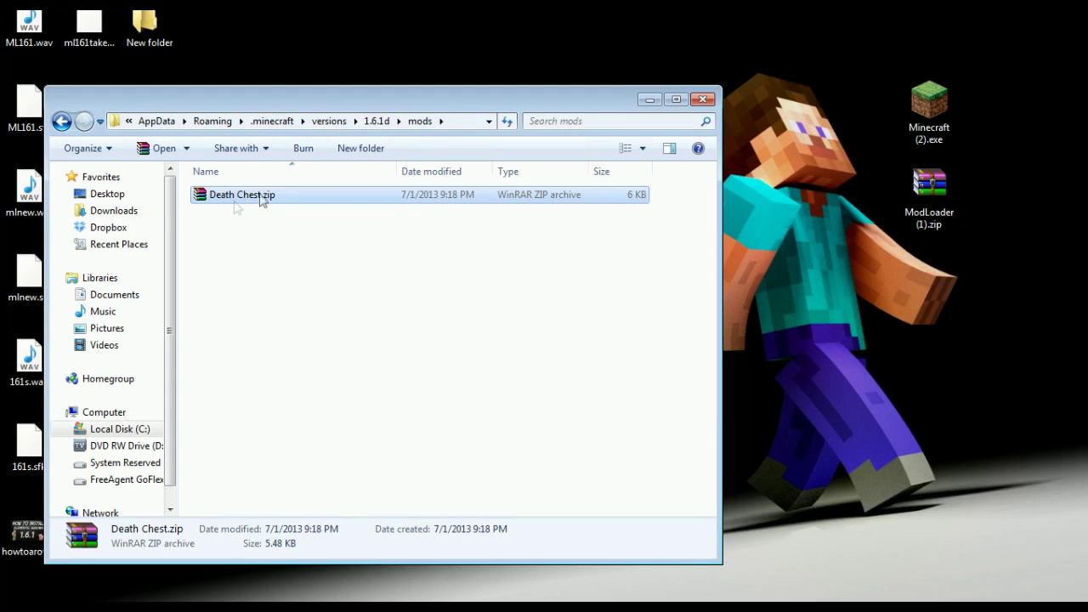
{"action": "left_click", "coordinate": [702, 99]}
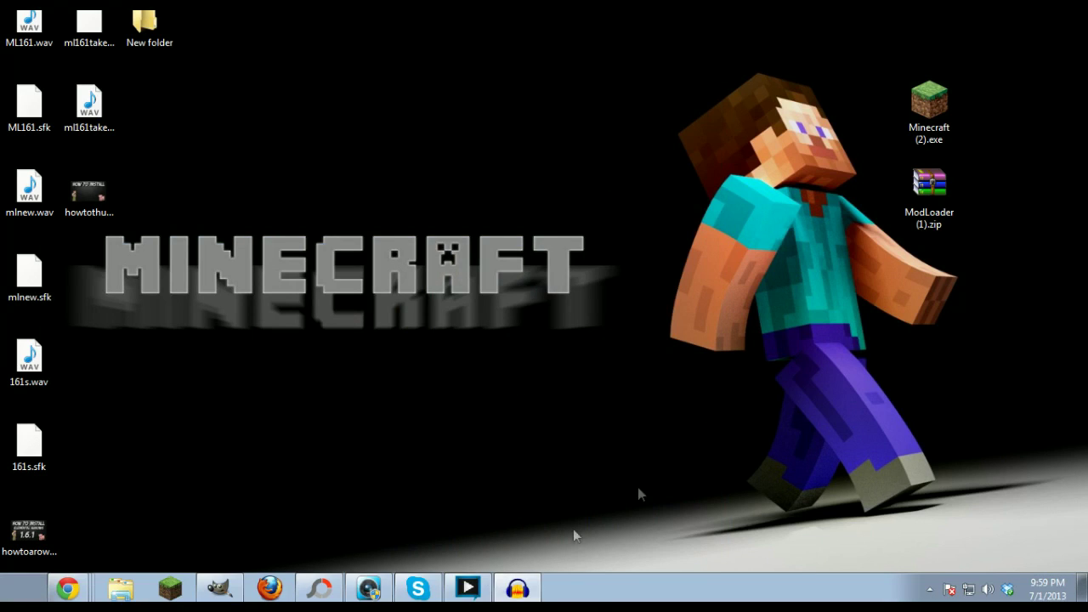
Step: Rerun Minecraft (2).exe, launch the Death profile, and go to the game's Options screen
{"action": "double_click", "coordinate": [935, 106]}
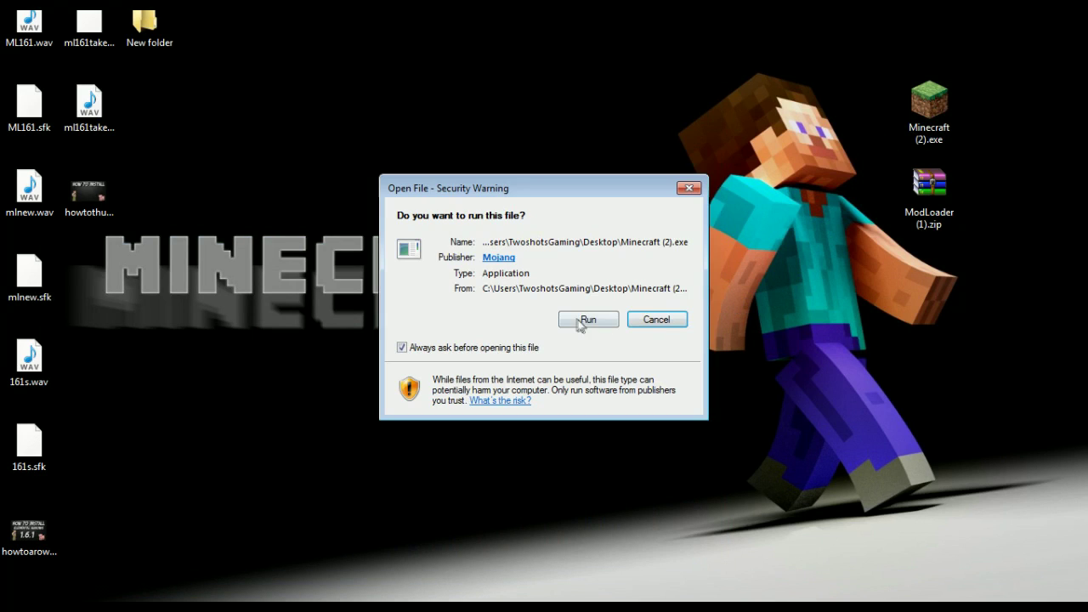
{"action": "left_click", "coordinate": [583, 319]}
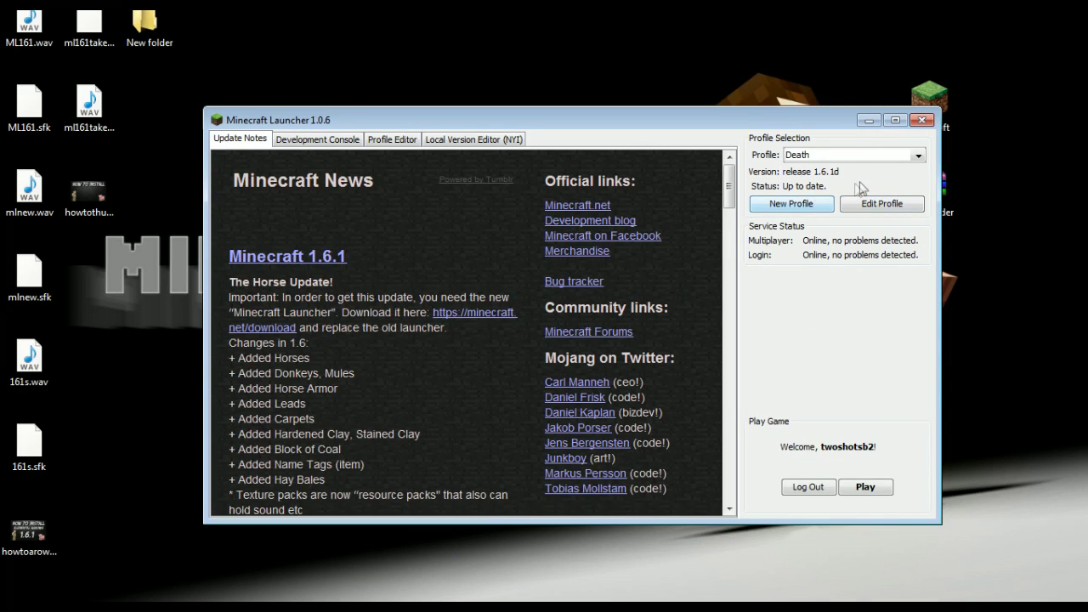
{"action": "left_click", "coordinate": [866, 488]}
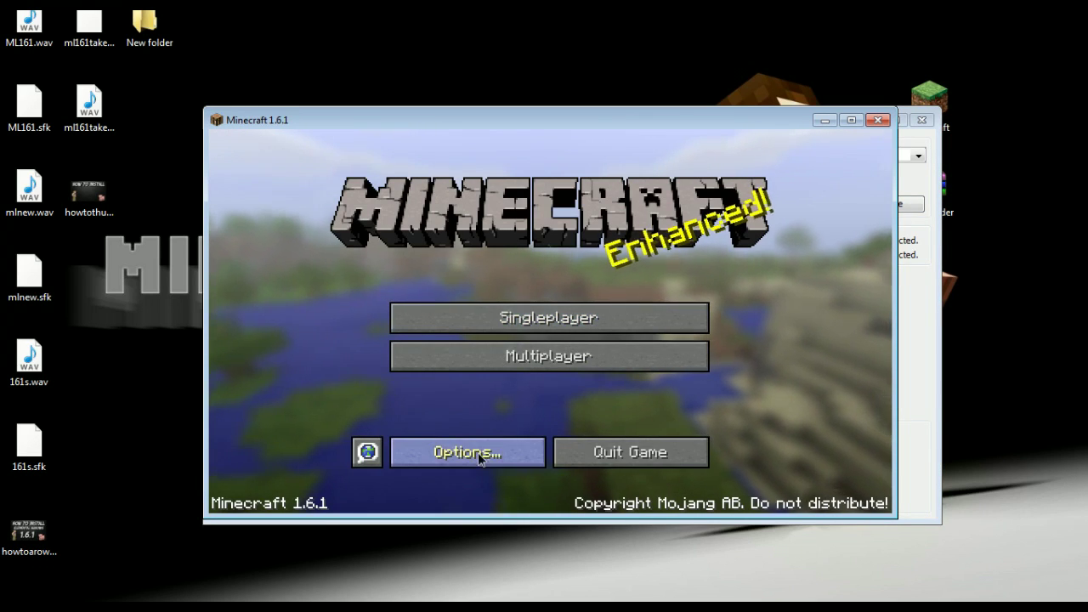
{"action": "left_click", "coordinate": [478, 455]}
Step: Set sound volume to 3% and music to 0%, then return to the main menu
{"action": "left_click", "coordinate": [573, 192]}
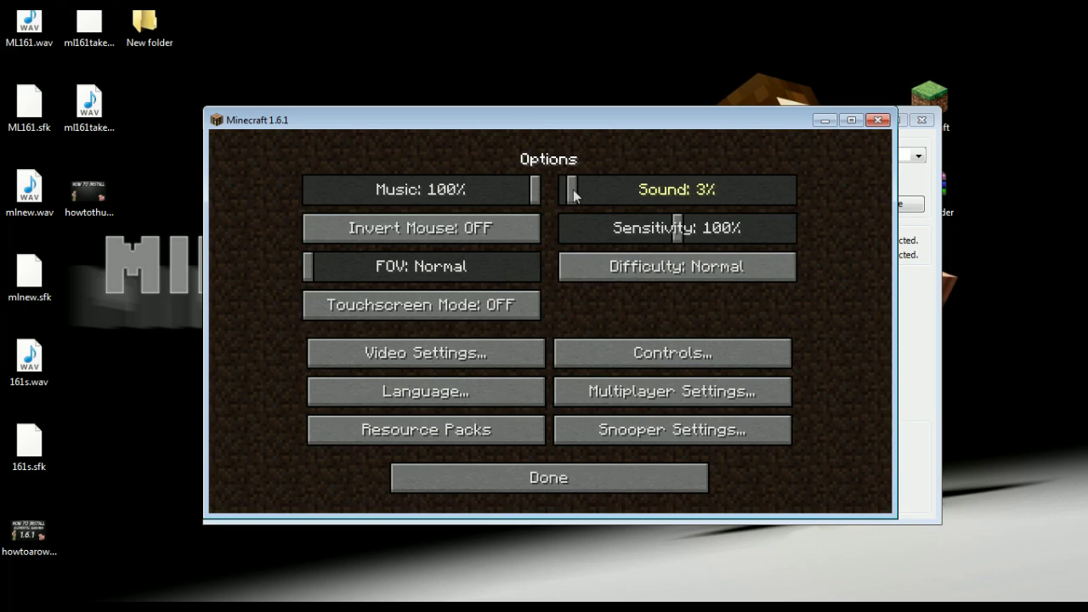
{"action": "left_click_drag", "start_coordinate": [333, 191], "coordinate": [308, 191]}
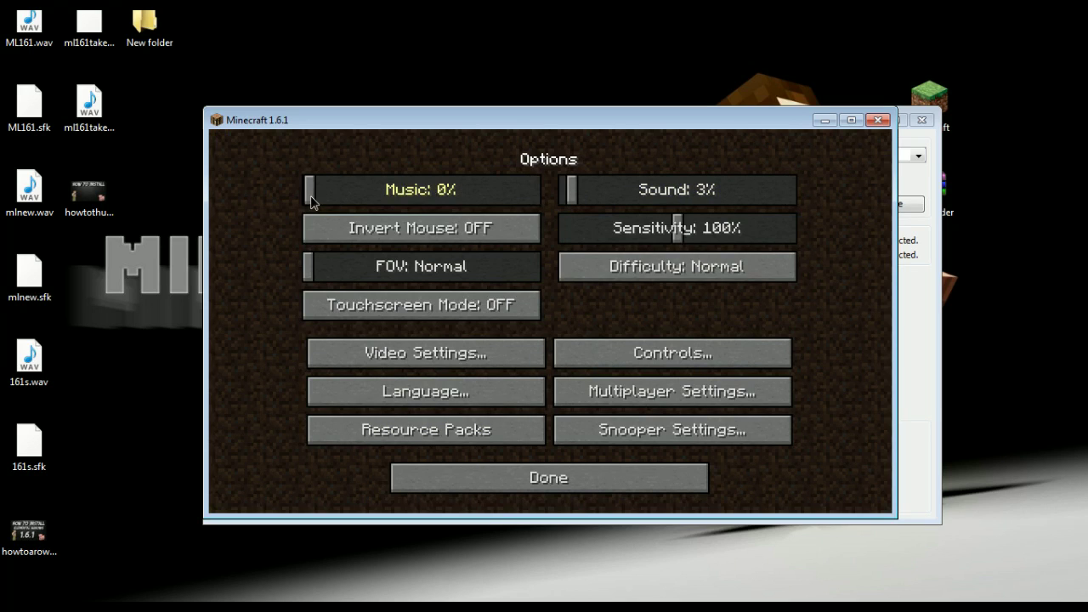
{"action": "left_click", "coordinate": [551, 476]}
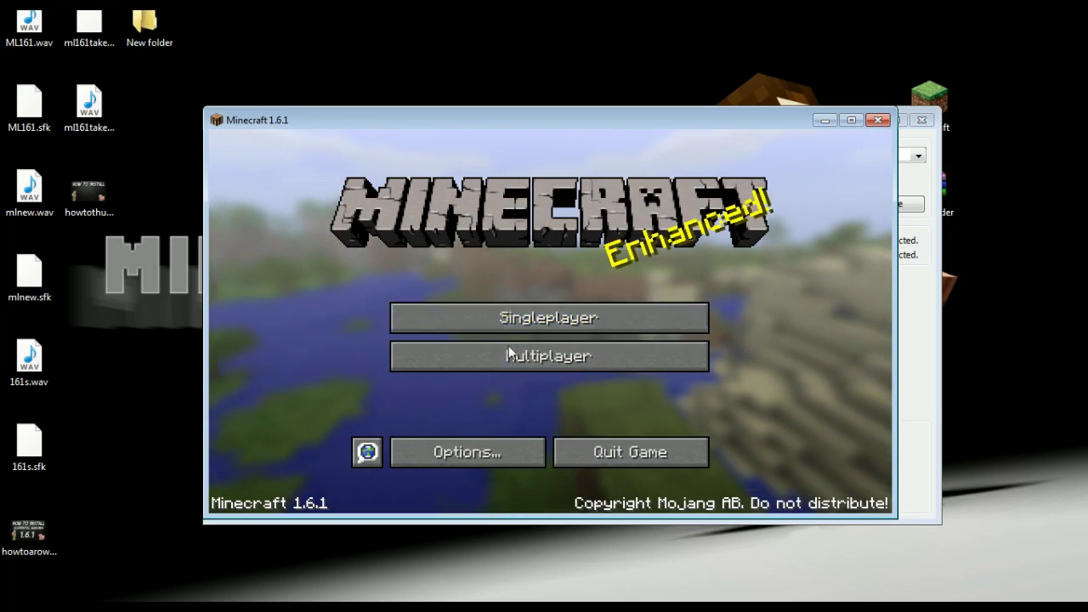
Step: Create a new survival world named New World from Singleplayer
{"action": "left_click", "coordinate": [536, 321]}
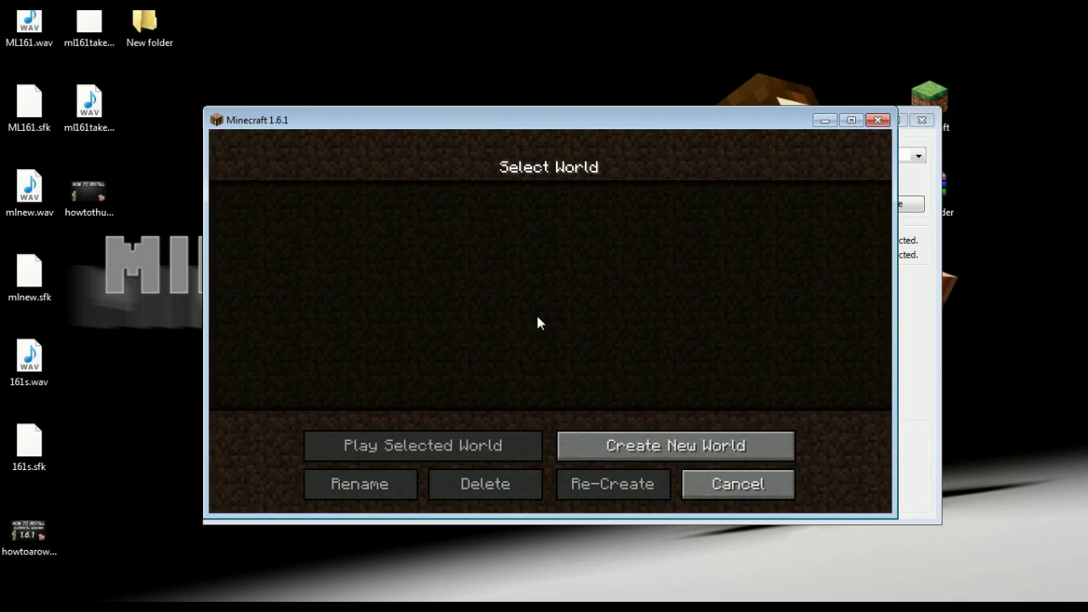
{"action": "left_click", "coordinate": [621, 445]}
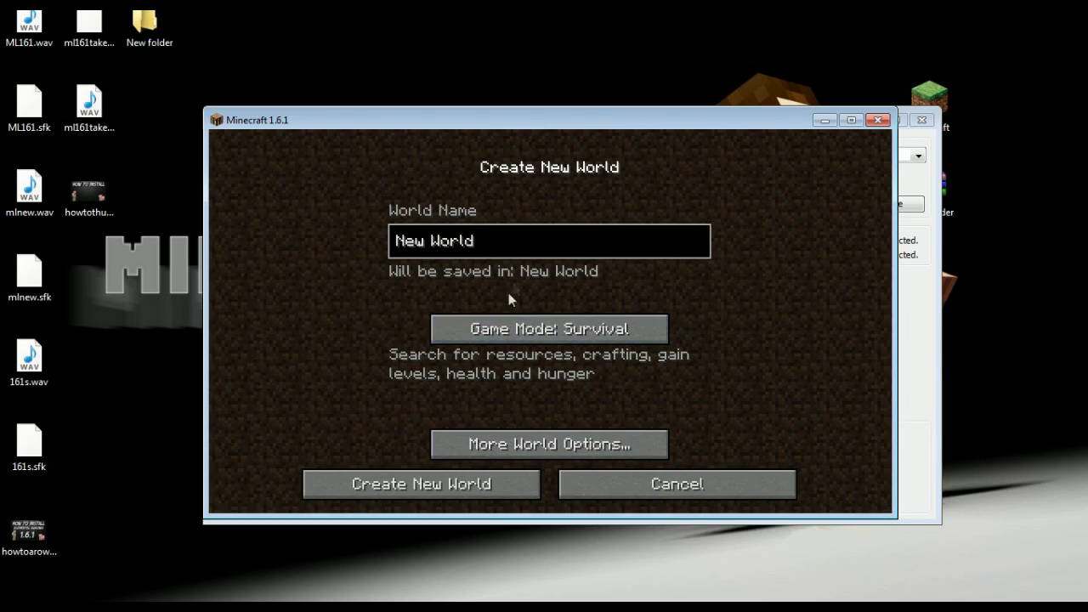
{"action": "left_click", "coordinate": [448, 484]}
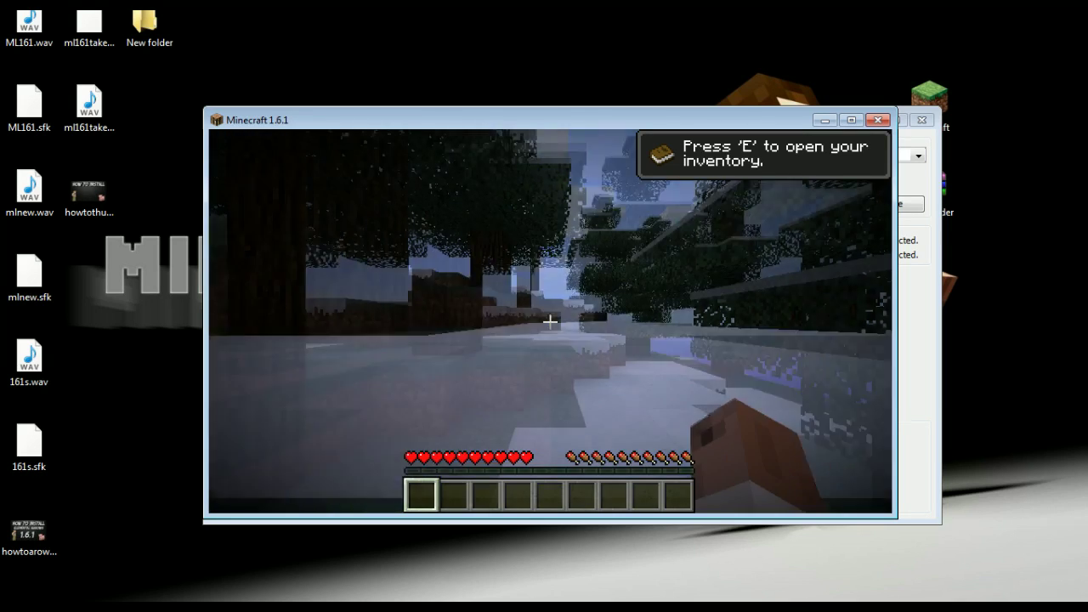
Step: Open and close the inventory for Taking Inventory, switching the game to fullscreen
{"action": "key", "text": "e"}
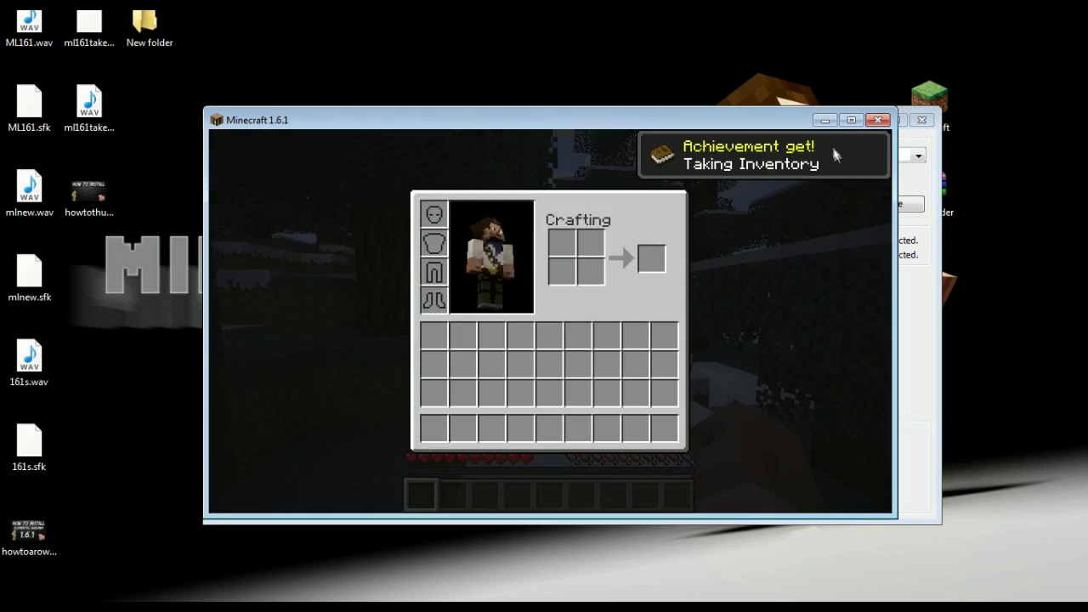
{"action": "key", "text": "F11"}
{"action": "key", "text": "e"}
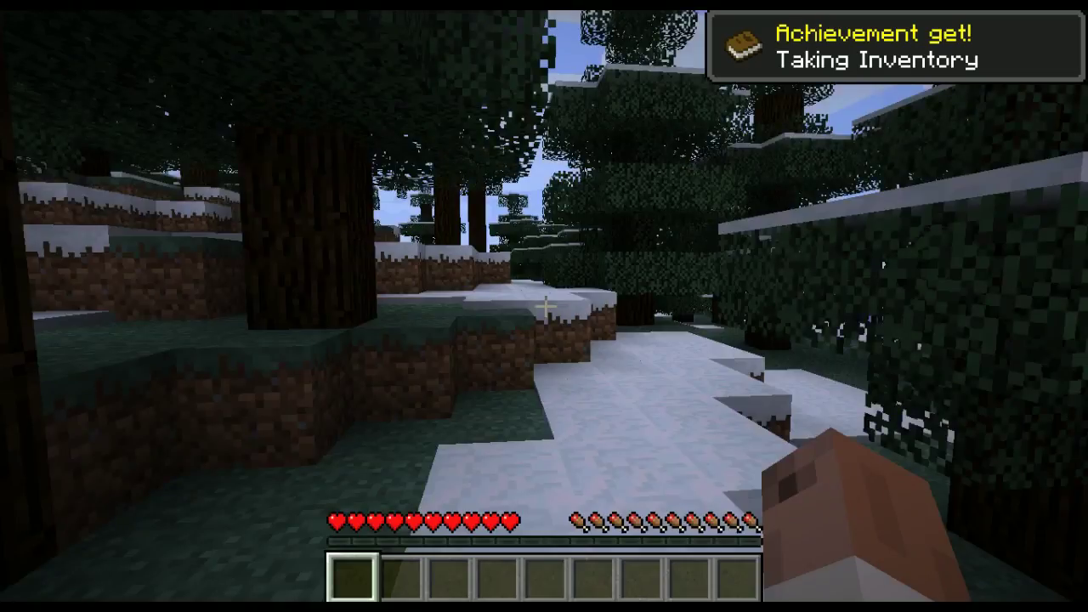